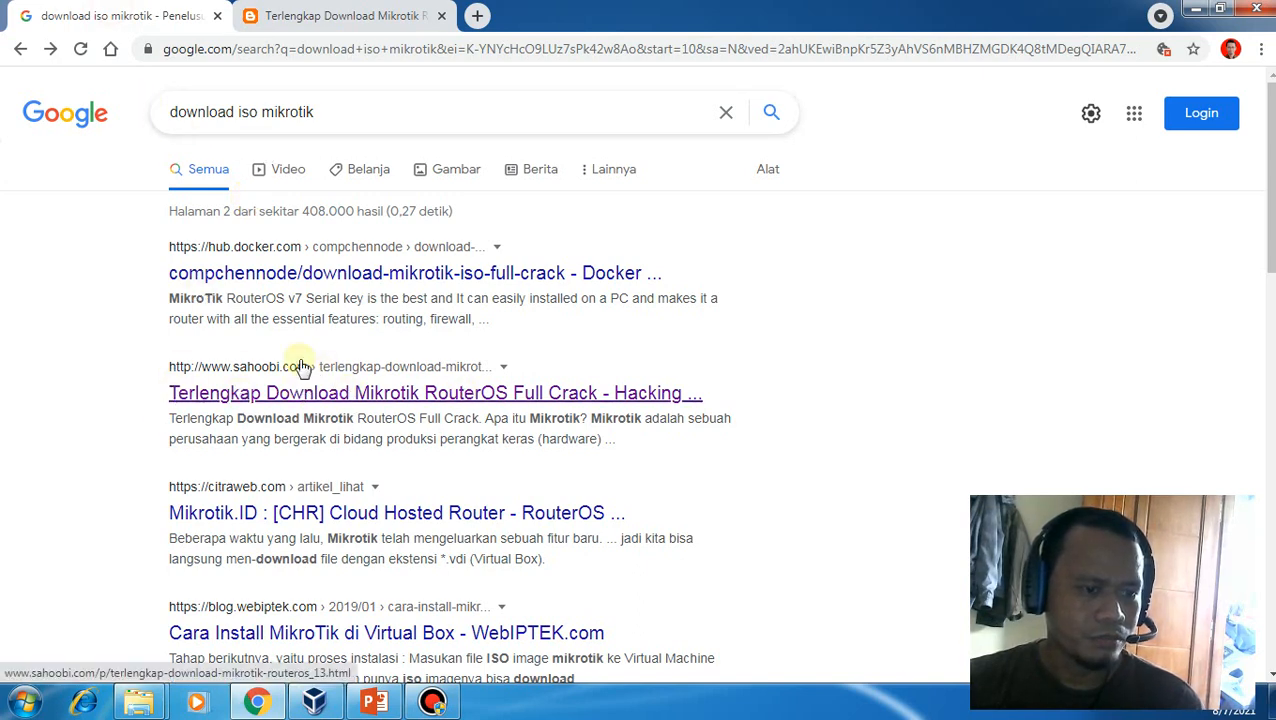
Browse sahoobi.com's RouterOS download links near version 5.20, then minimize Chrome
click(290, 15)
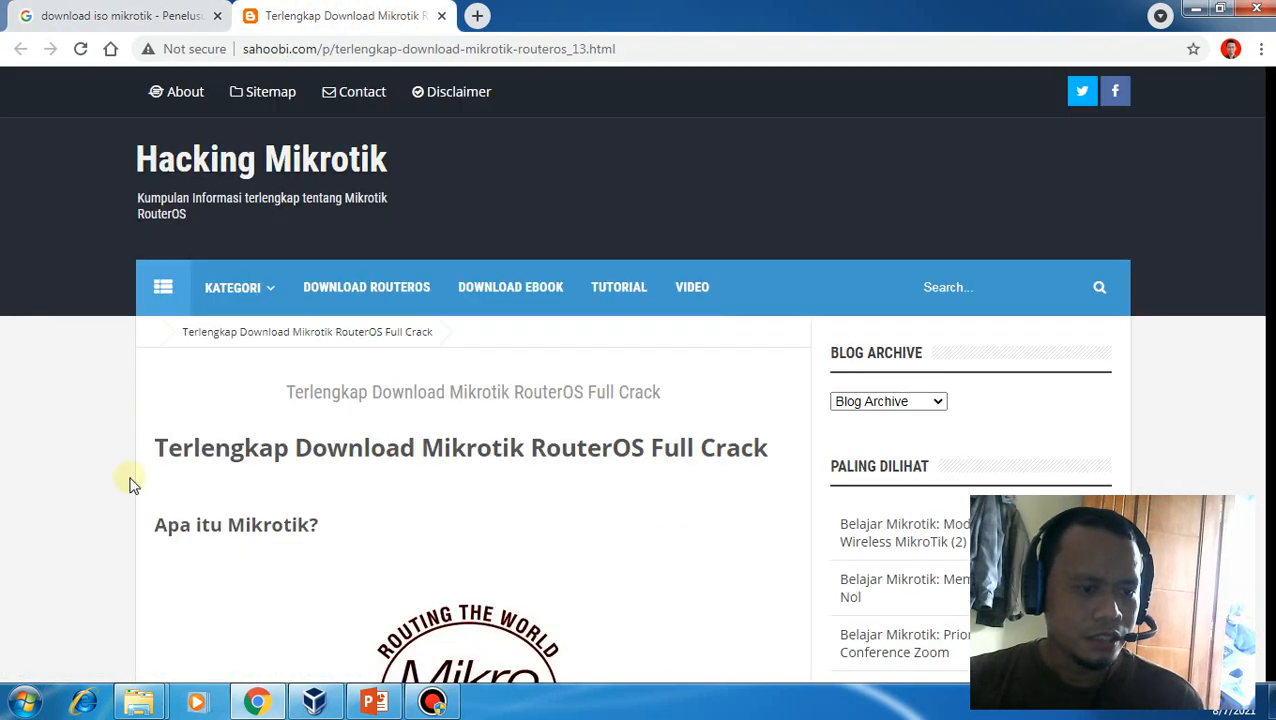
scroll(114, 487, down, 8)
scroll(113, 488, down, 10)
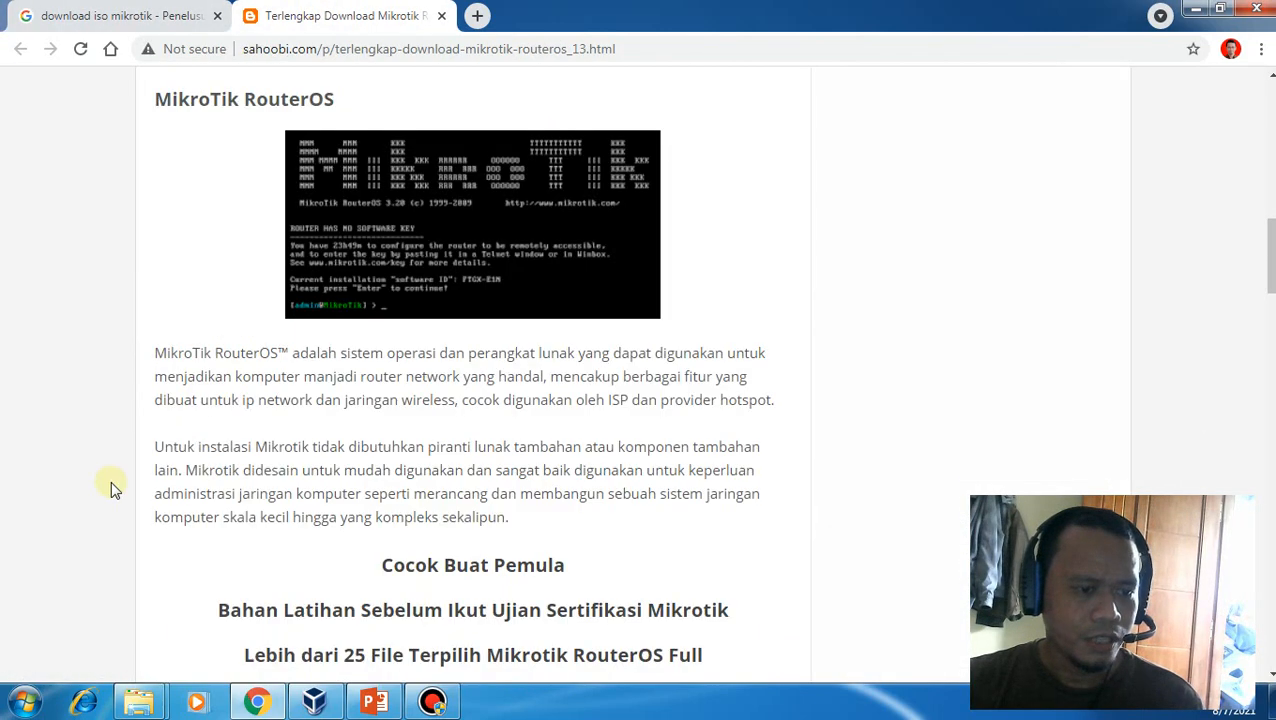
scroll(111, 488, down, 3)
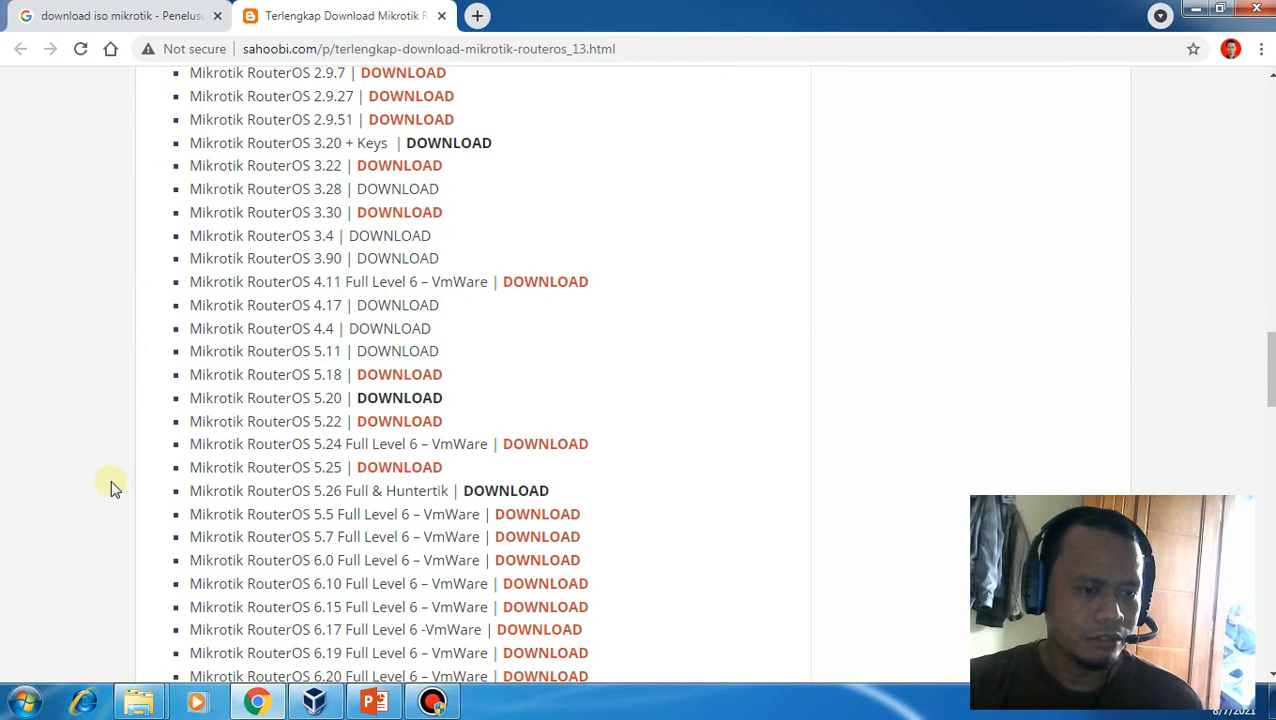
scroll(111, 487, down, 2)
scroll(111, 487, down, 1)
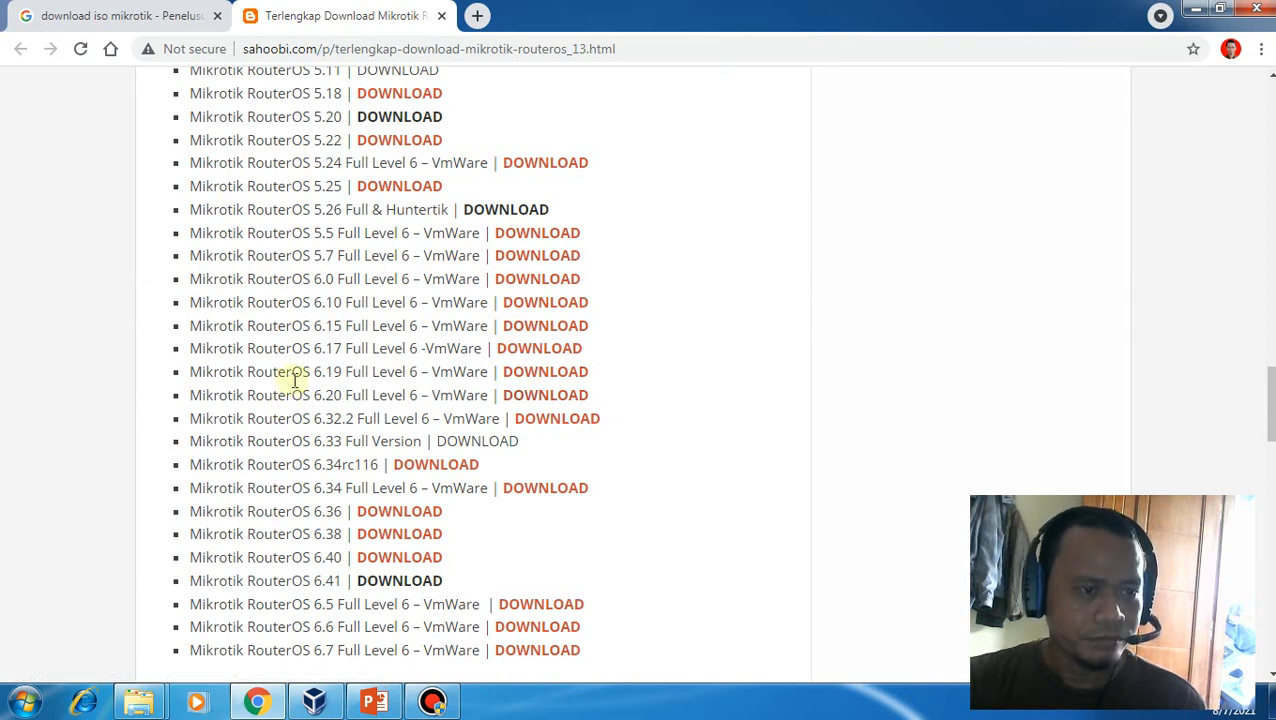
scroll(295, 380, up, 1)
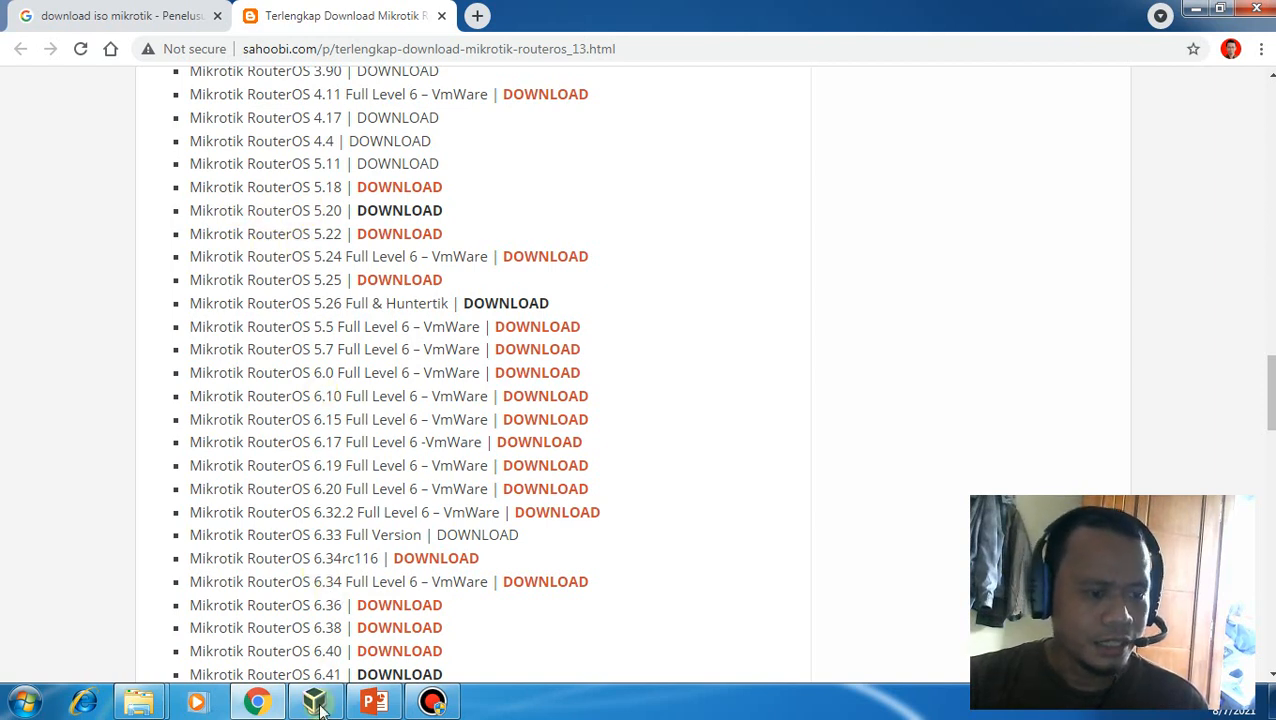
click(1191, 15)
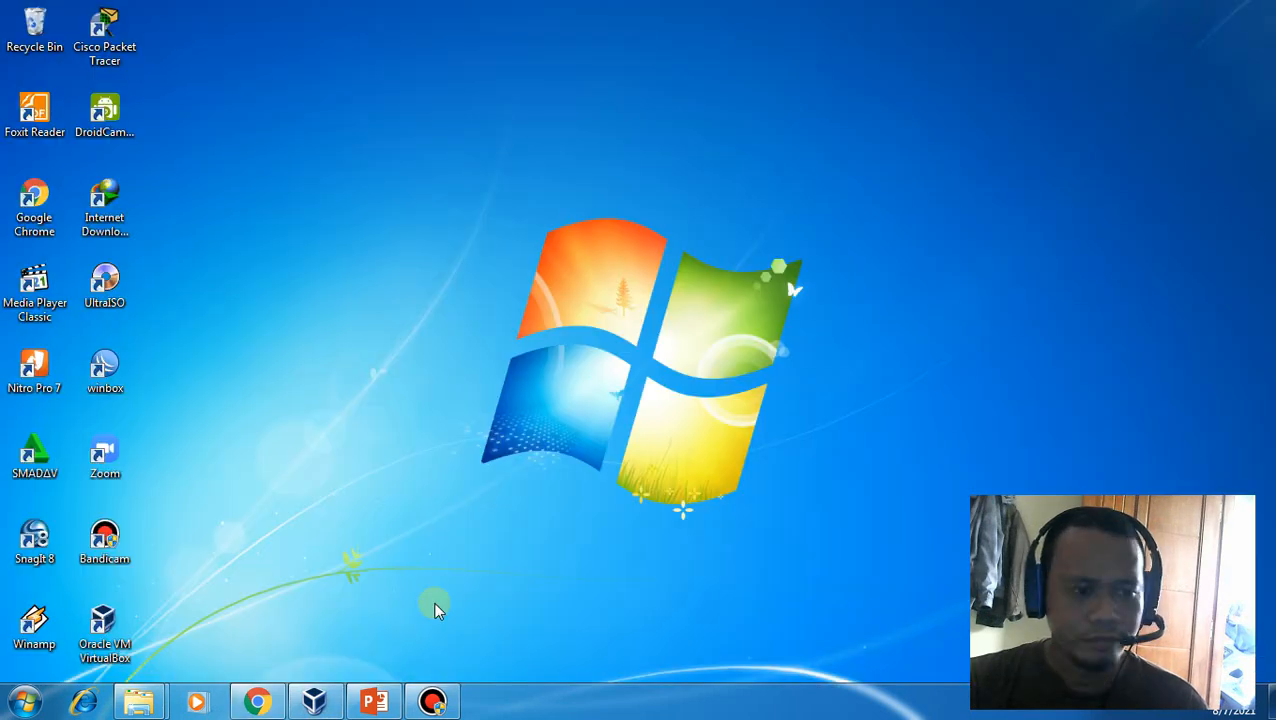
Start a new virtual machine named MikrotikOS from VirtualBox Manager
click(315, 700)
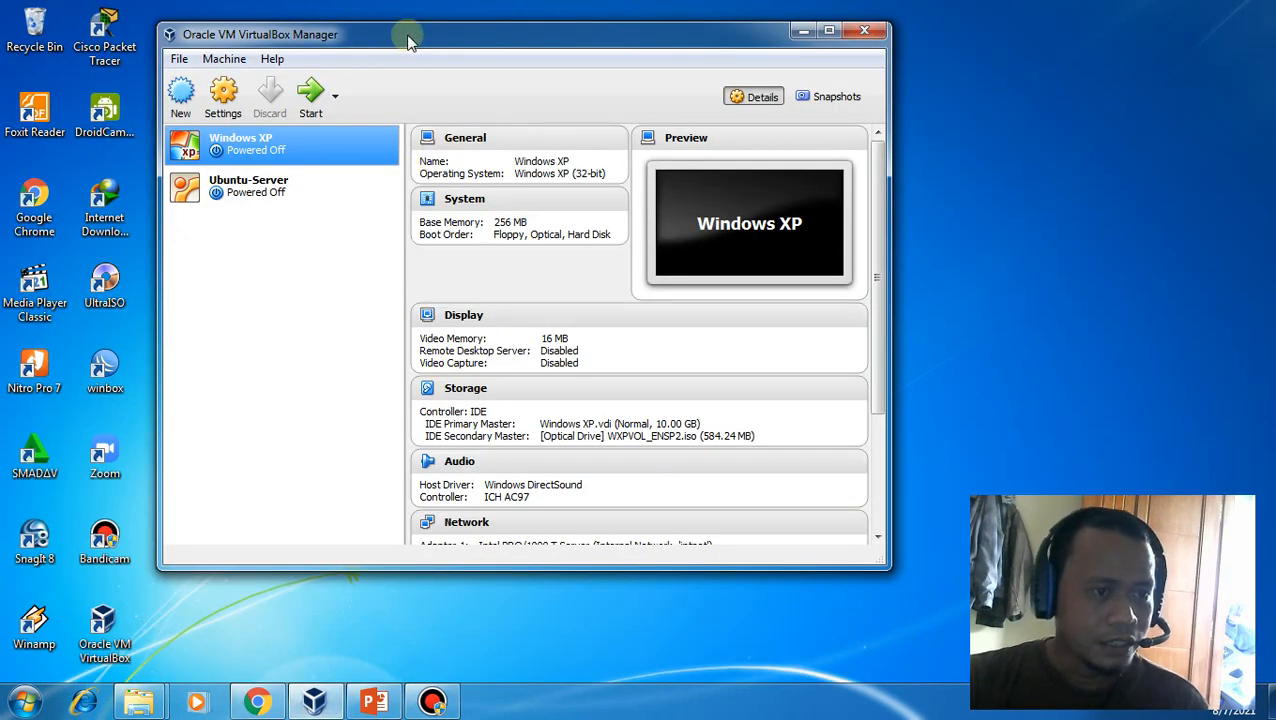
drag(407, 34, 399, 33)
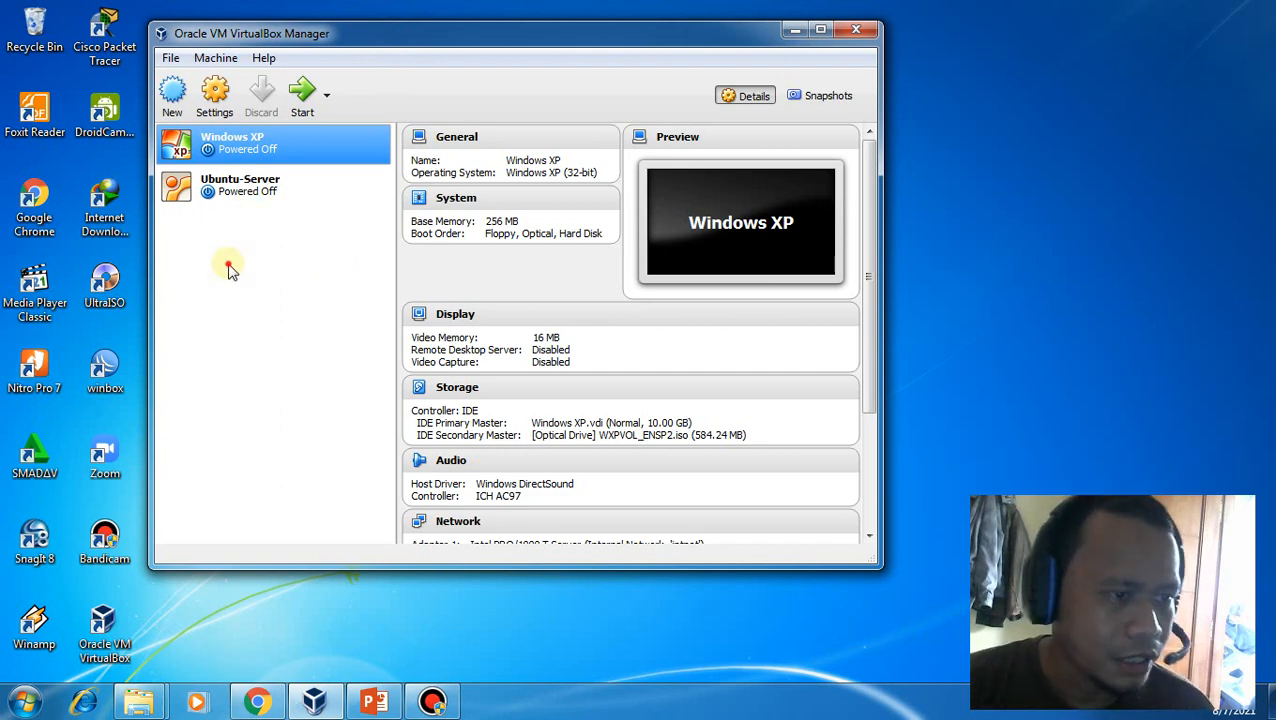
click(173, 112)
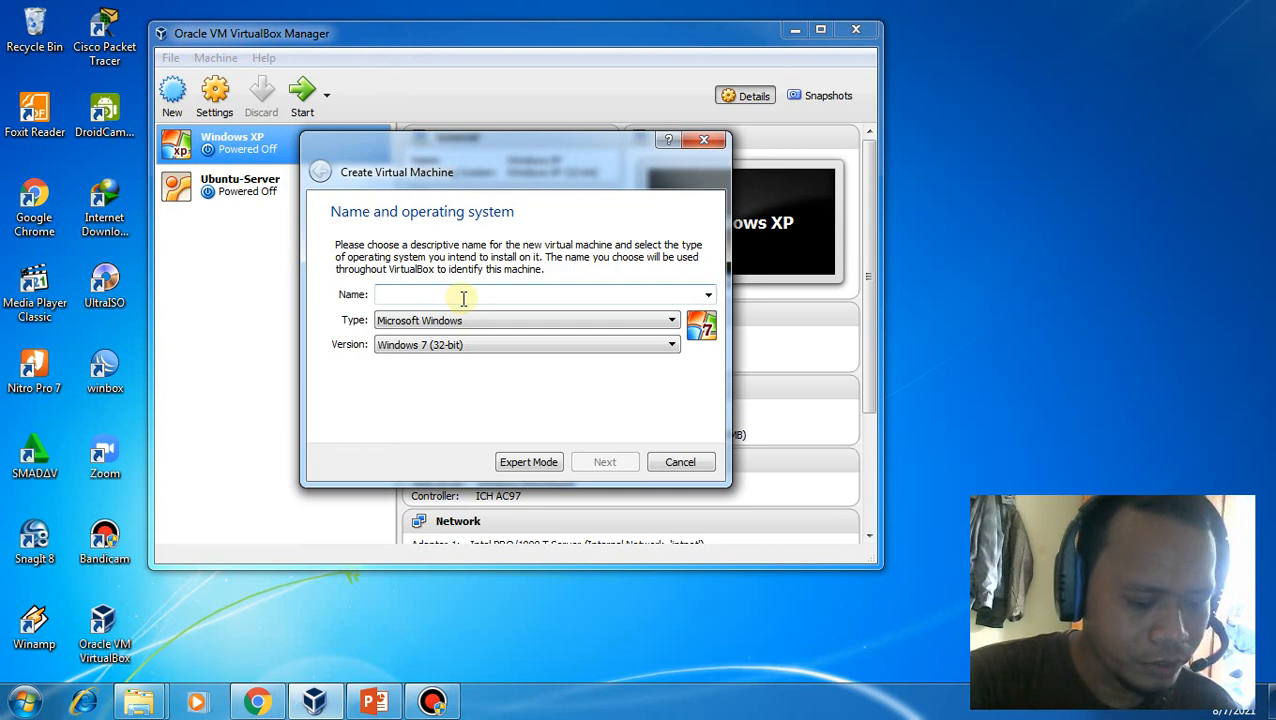
text(Mi)
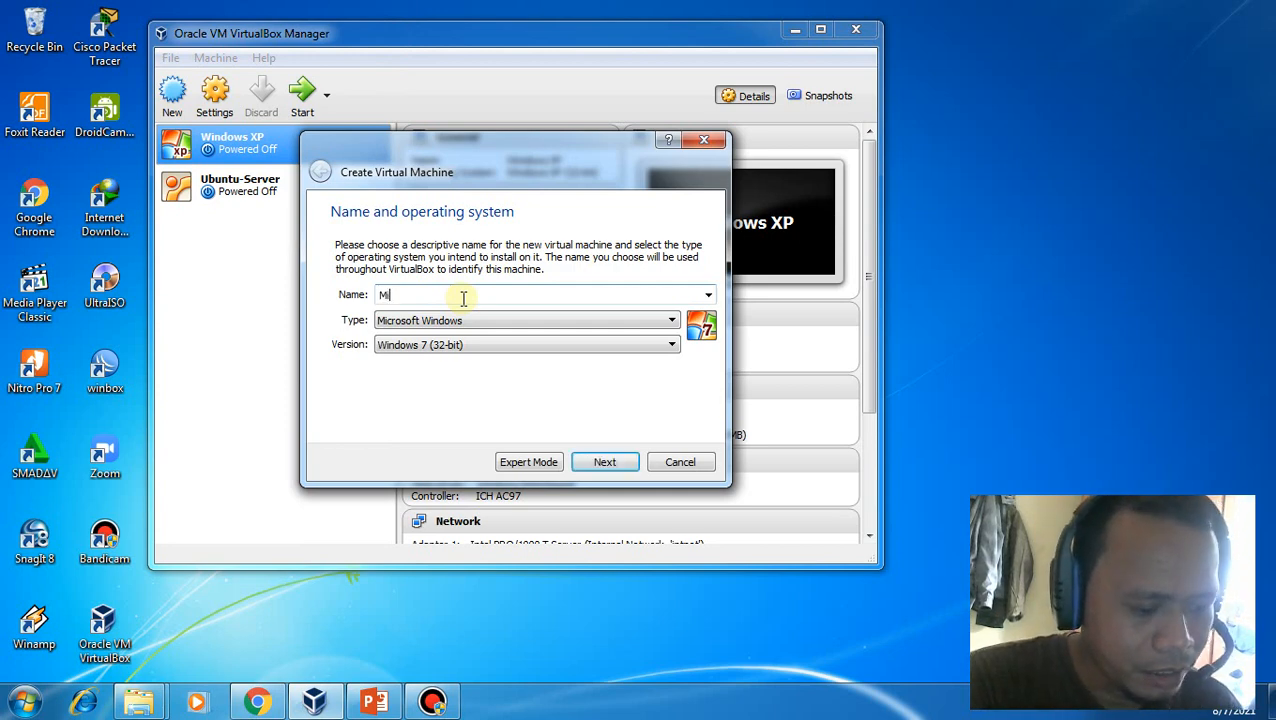
text(krotikOS)
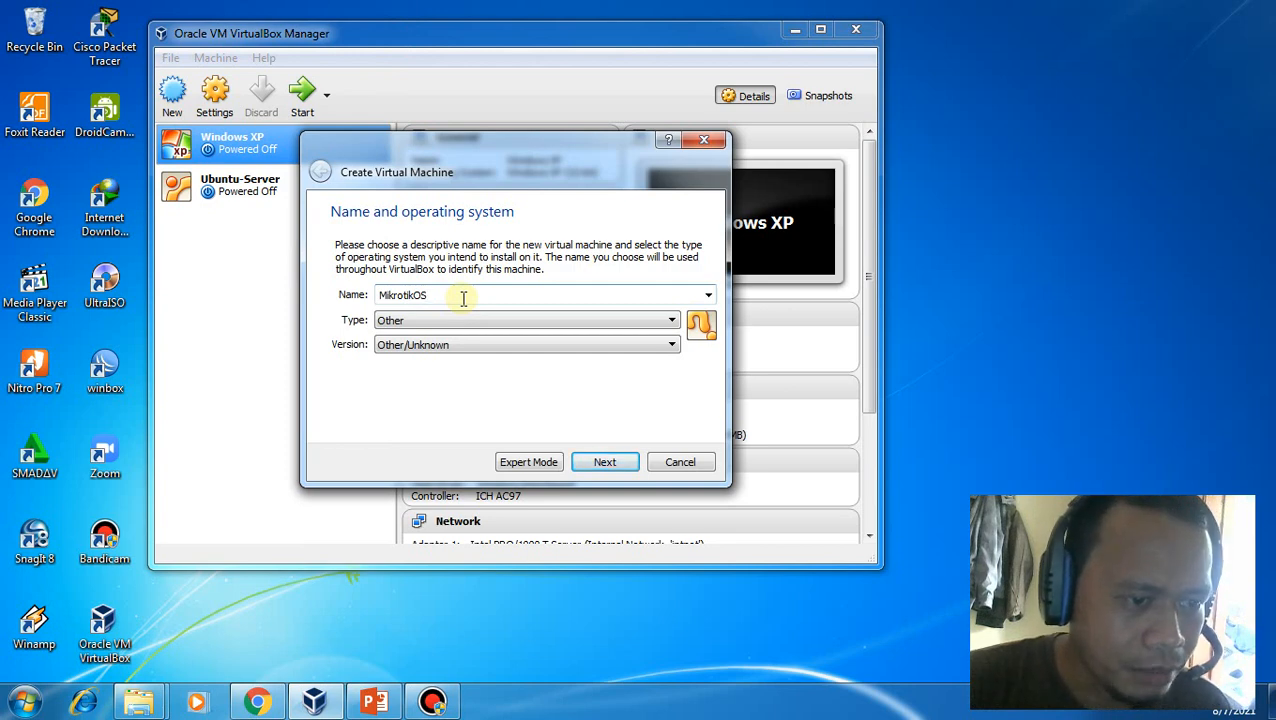
Give the MikrotikOS machine 256 MB of memory
click(617, 466)
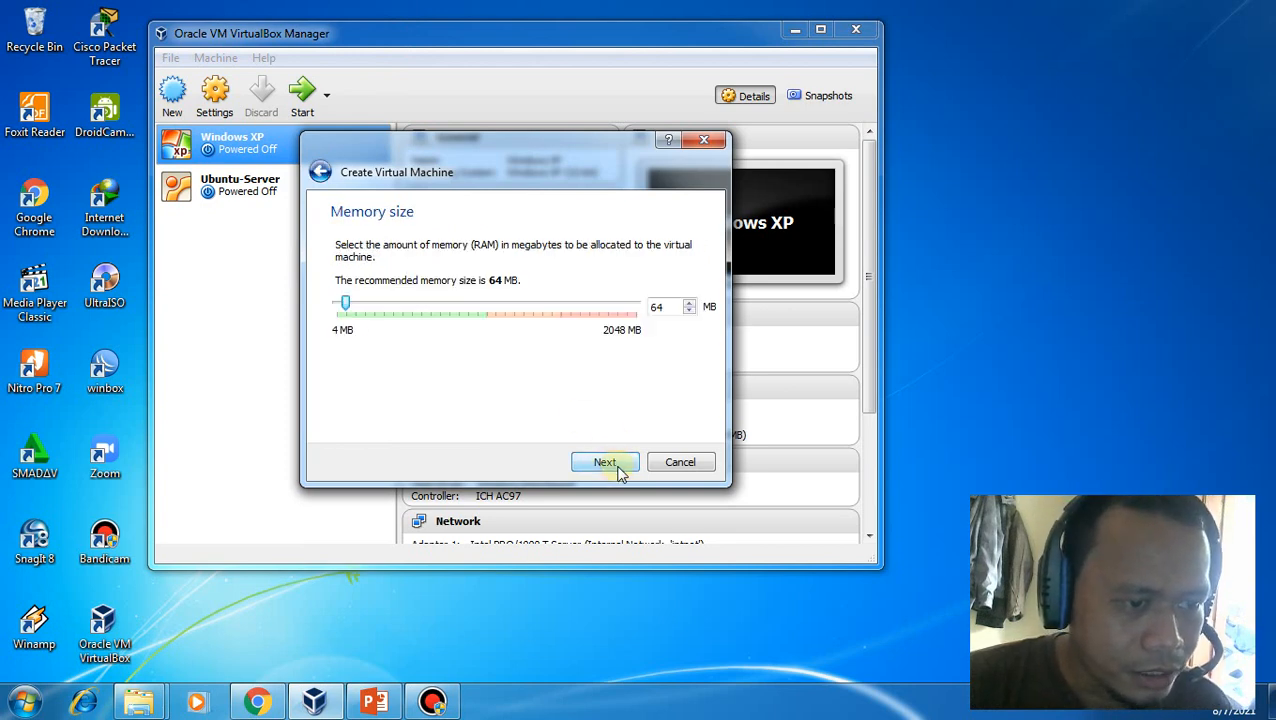
click(577, 306)
click(577, 306)
click(577, 306)
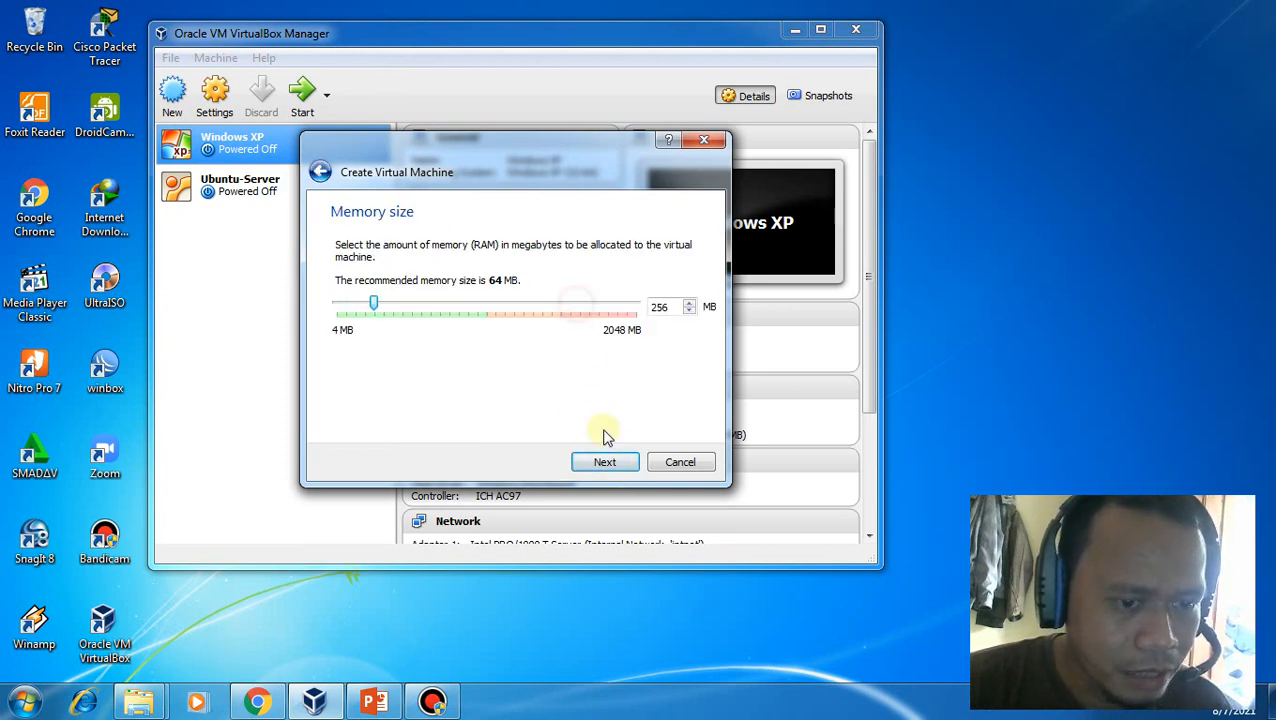
click(608, 470)
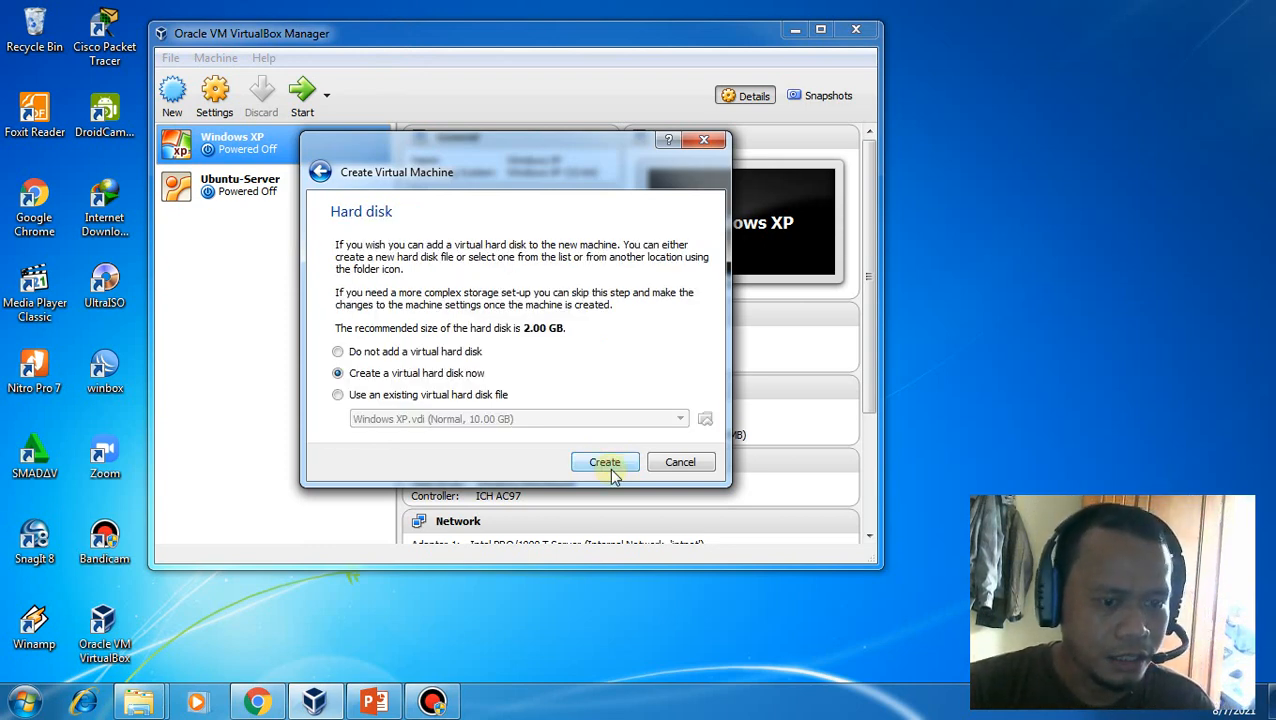
Create a 4 GB dynamically allocated VDI hard disk named MikrotikOS
click(612, 470)
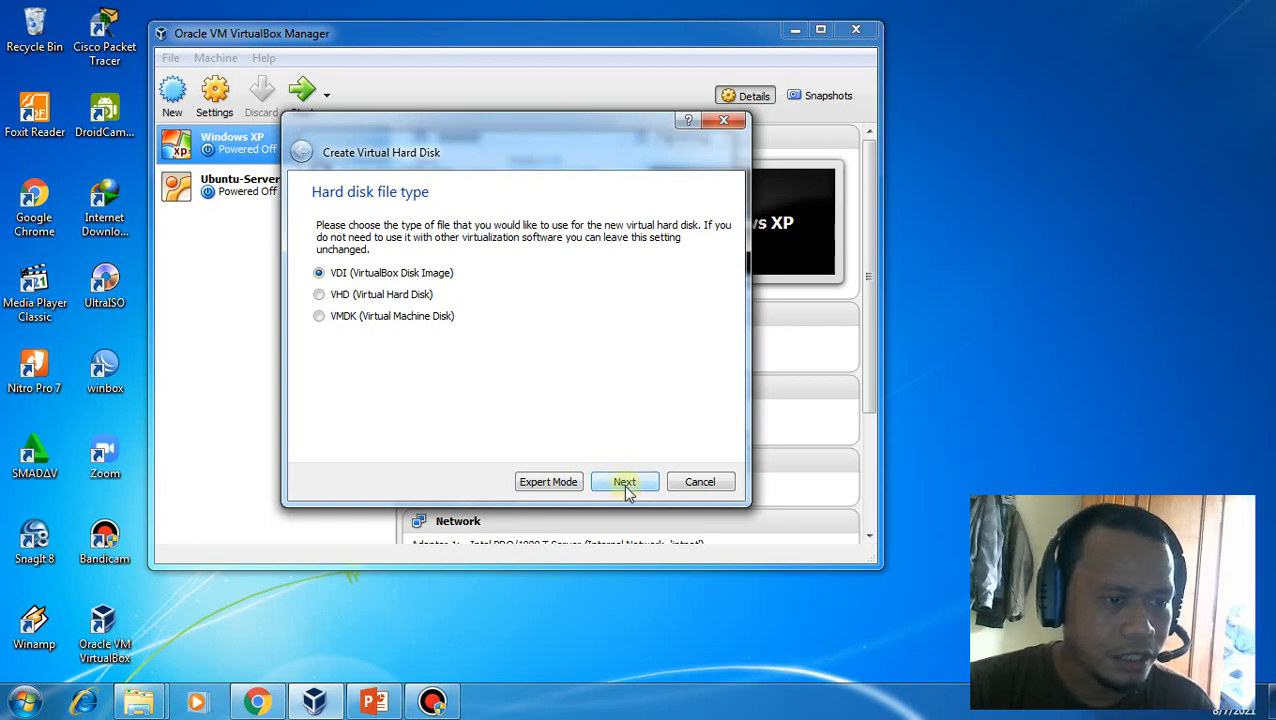
click(624, 482)
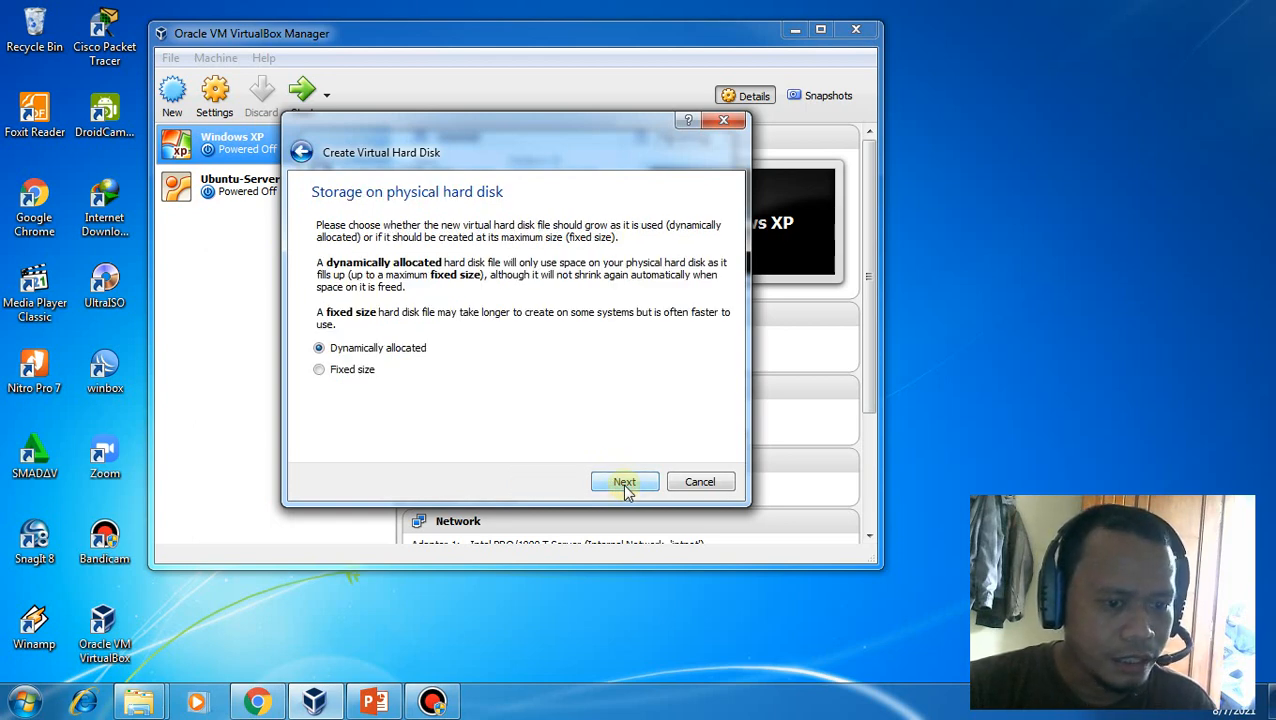
click(624, 483)
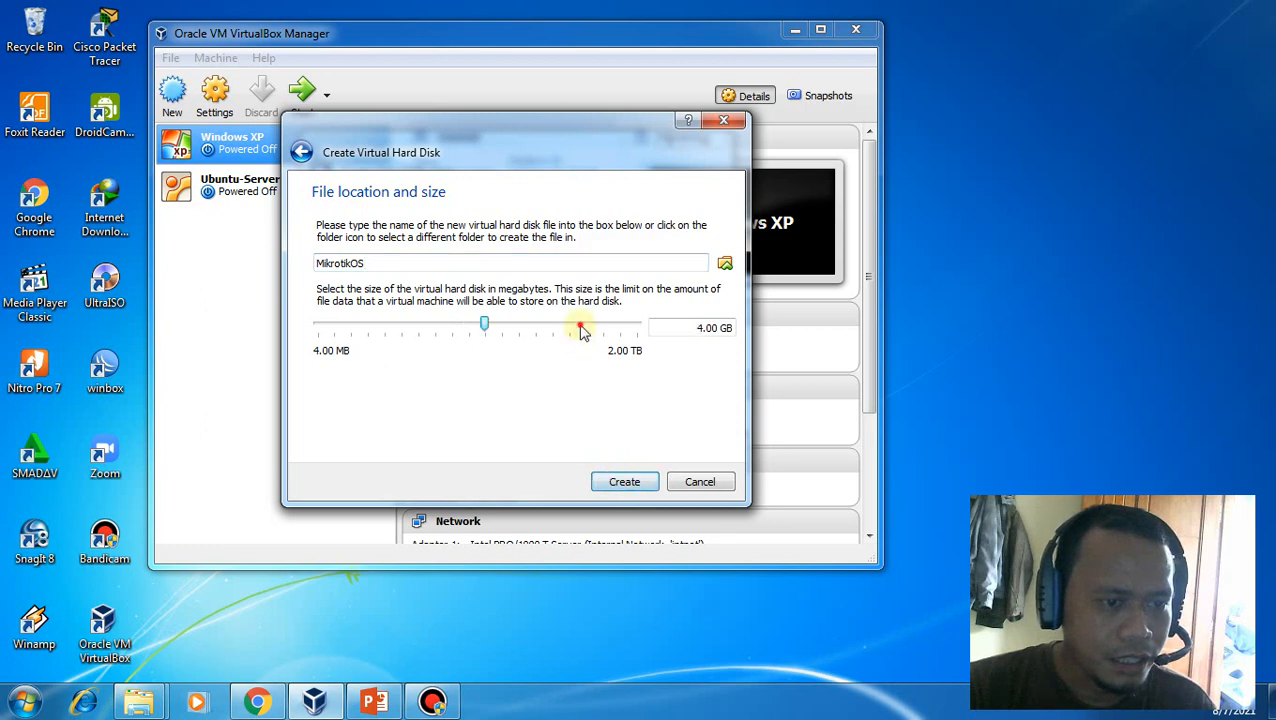
click(627, 484)
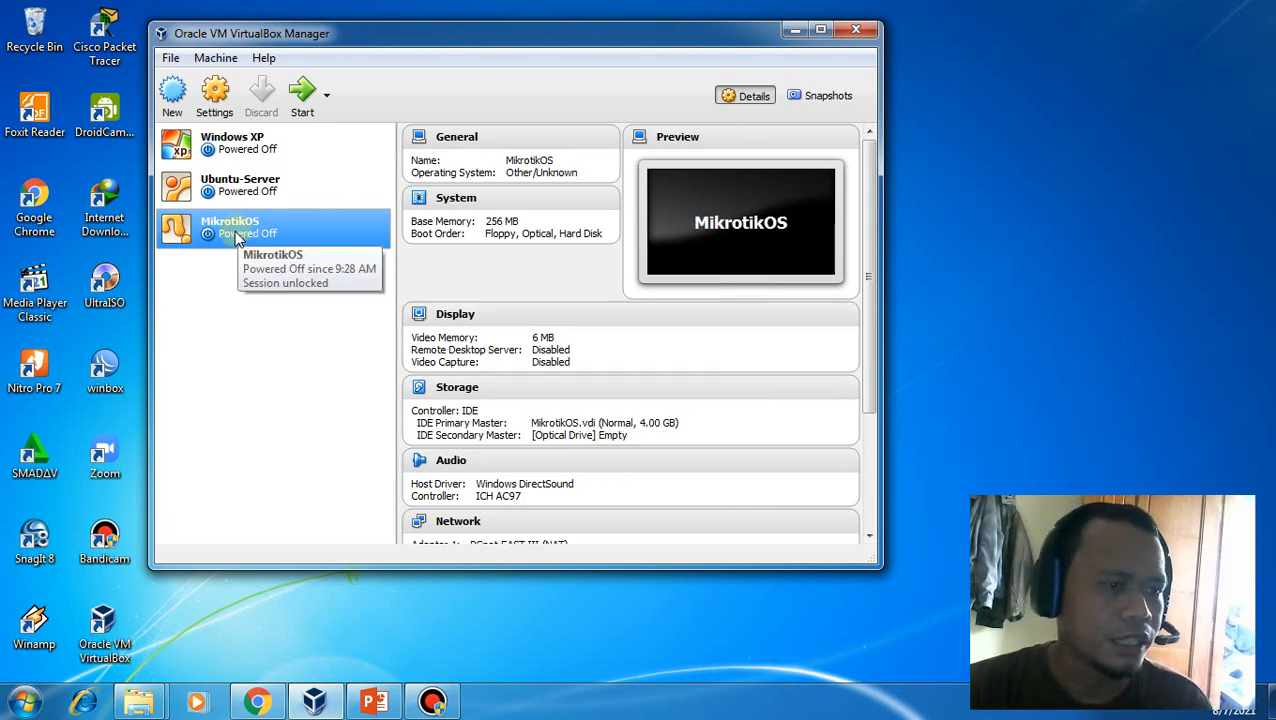
In Storage settings, insert mikrotik-5.20-Cracked.iso into the empty optical drive
click(213, 95)
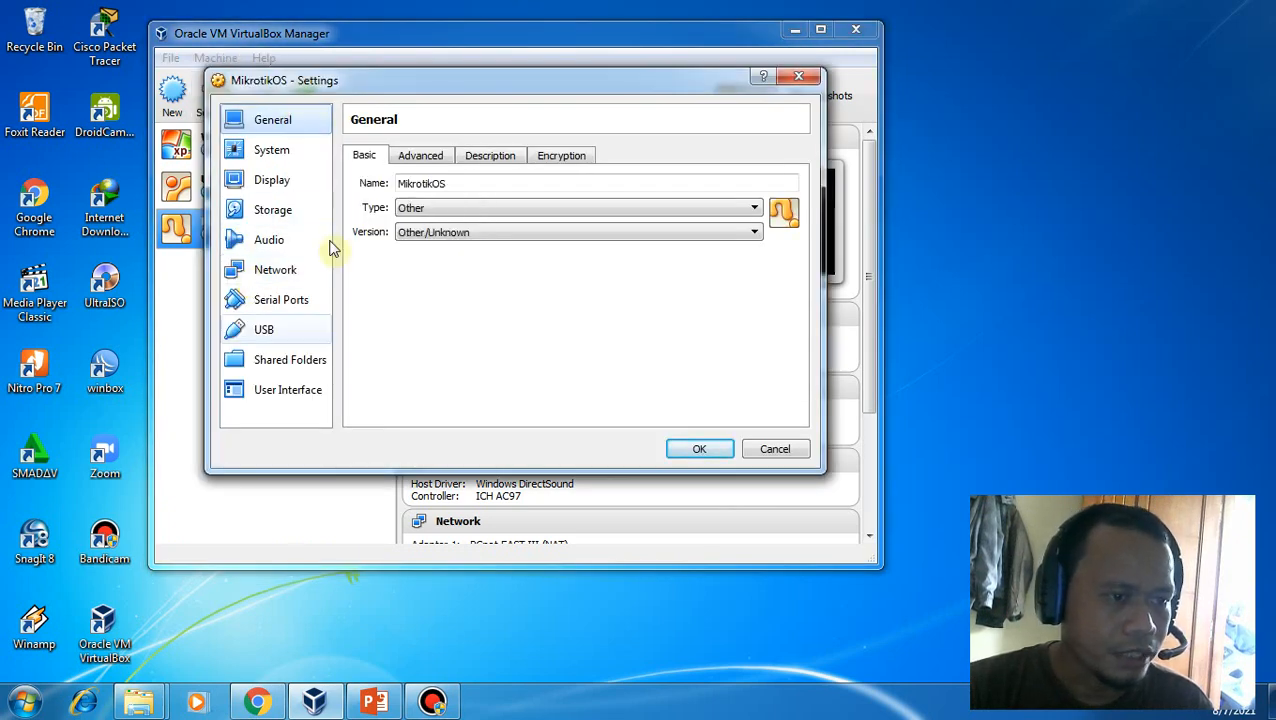
click(277, 213)
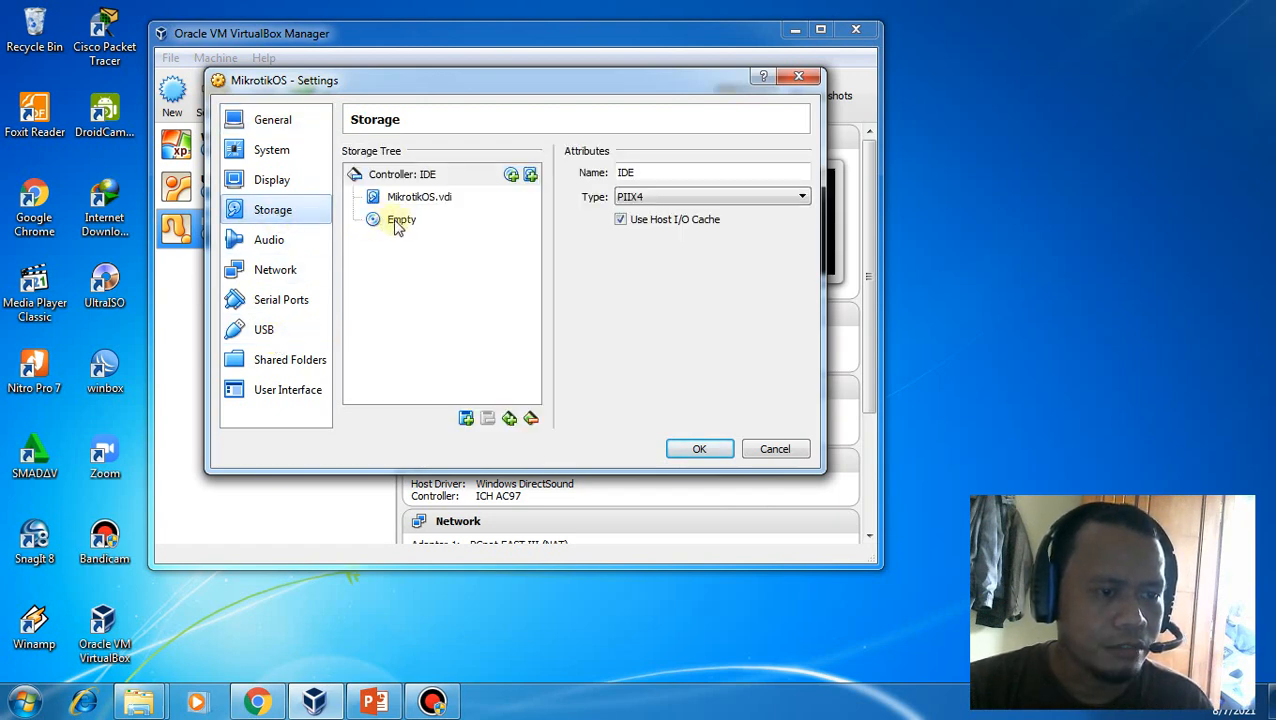
click(397, 223)
click(800, 174)
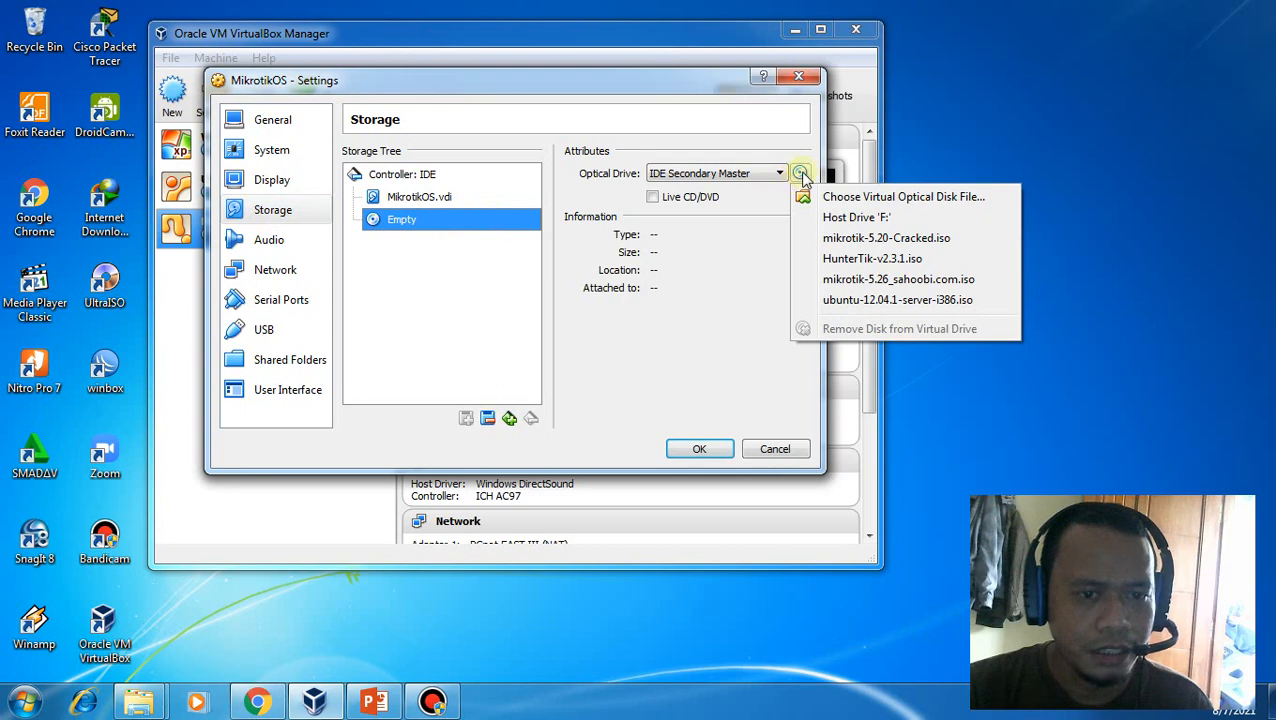
click(877, 198)
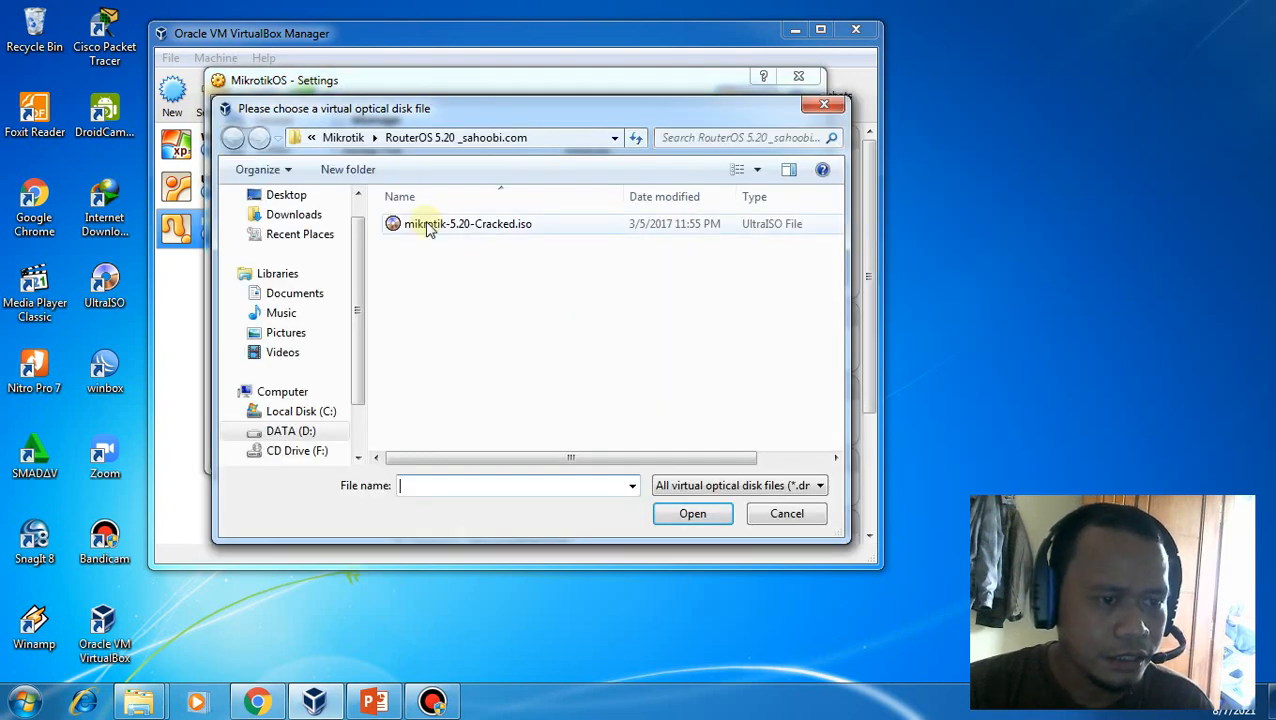
click(452, 224)
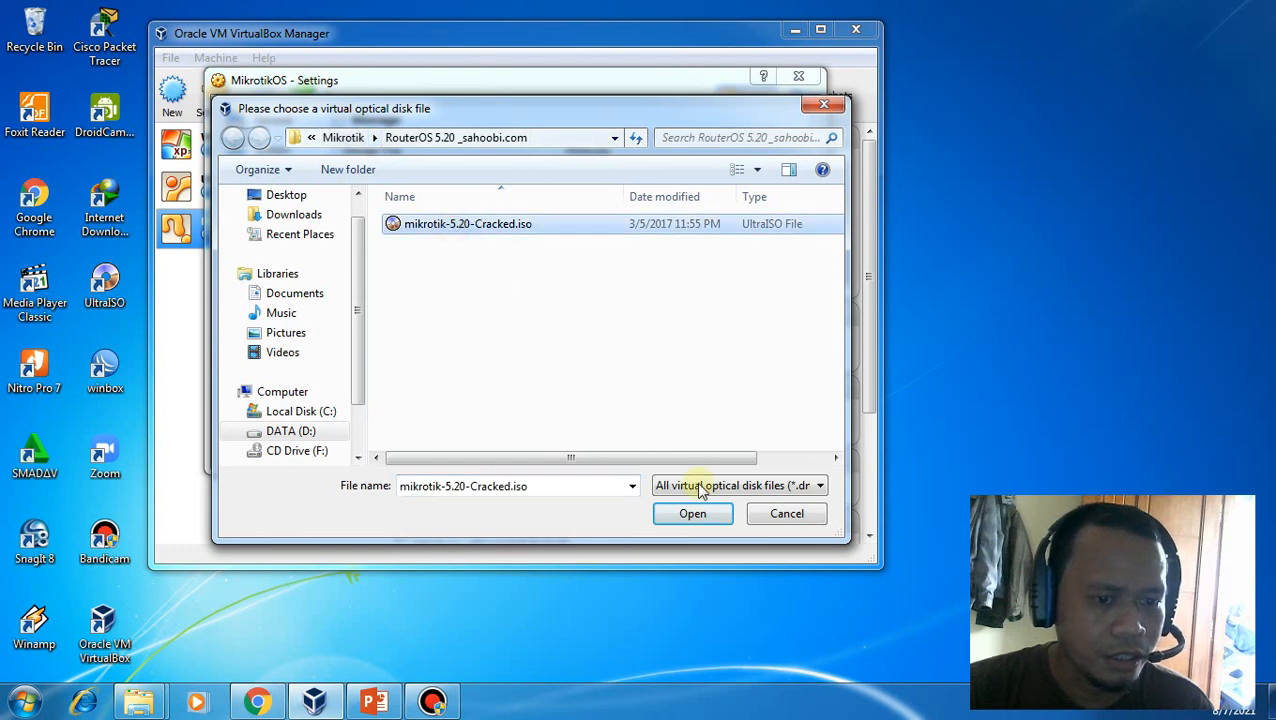
click(692, 513)
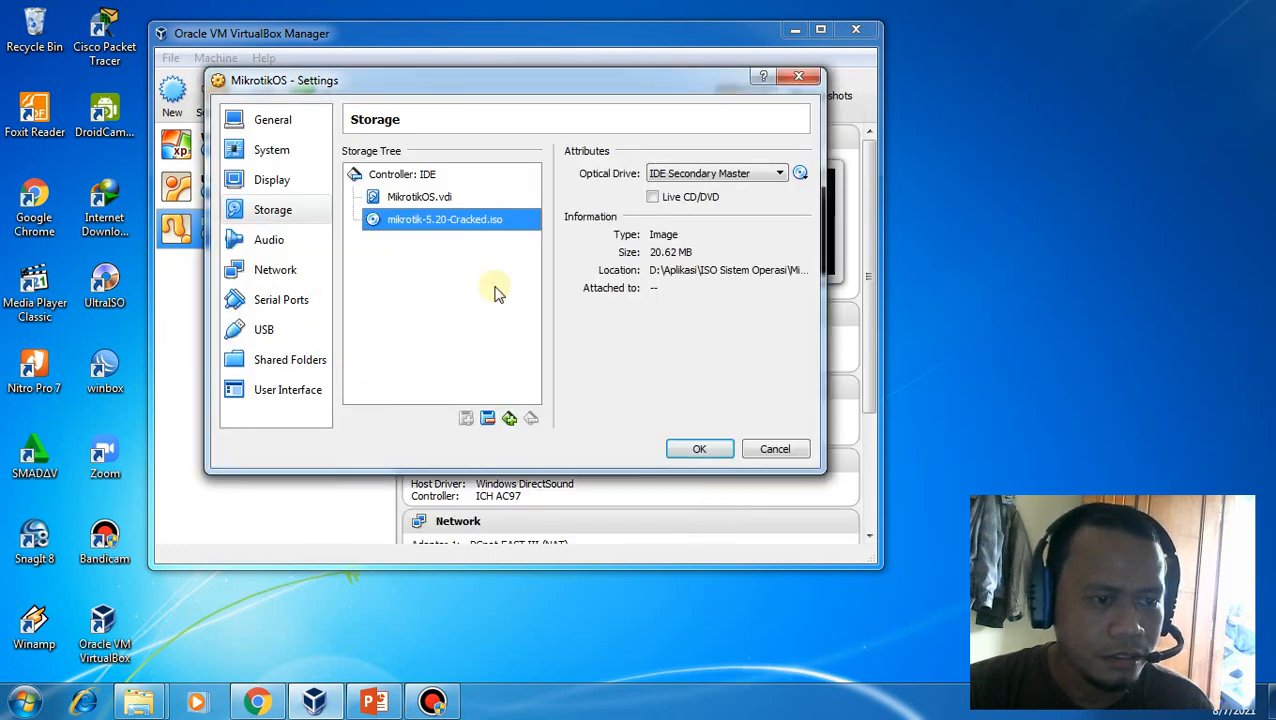
Attach network Adapter 2 to Internal Network
click(290, 283)
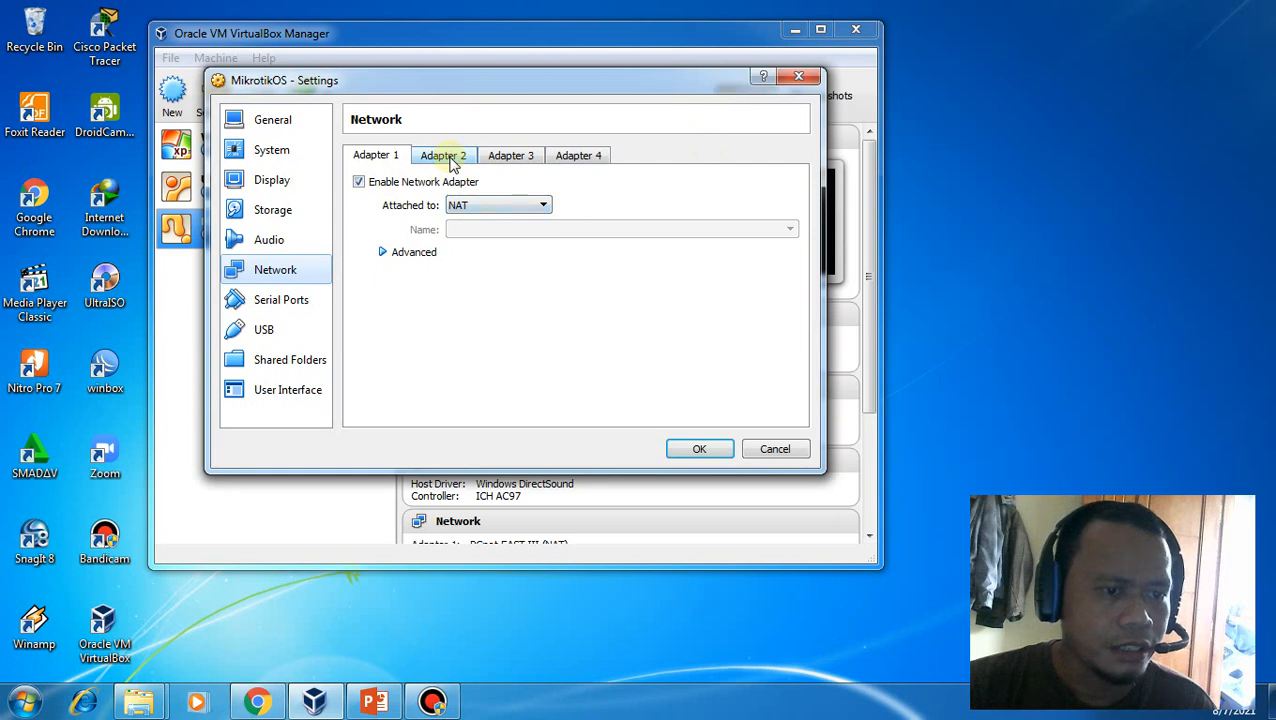
click(446, 158)
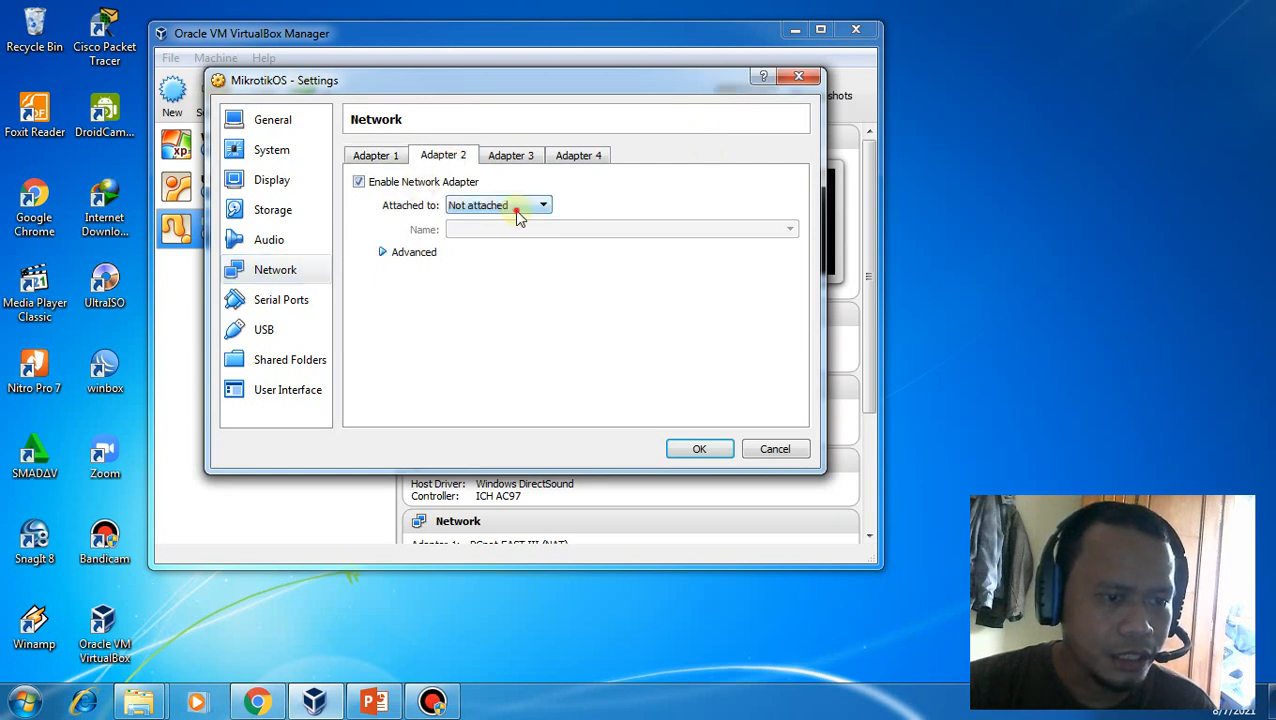
click(517, 210)
click(516, 270)
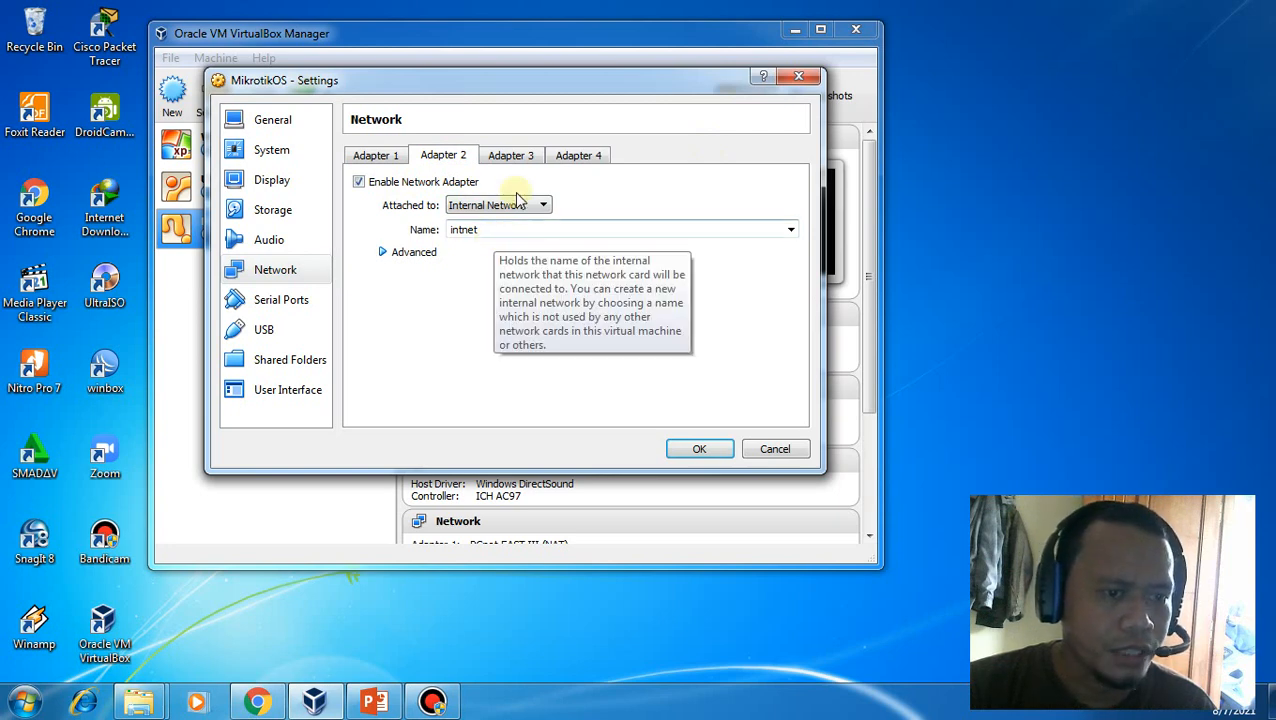
Enable Adapter 3 as a Host-only Adapter and save the settings
click(517, 158)
click(360, 182)
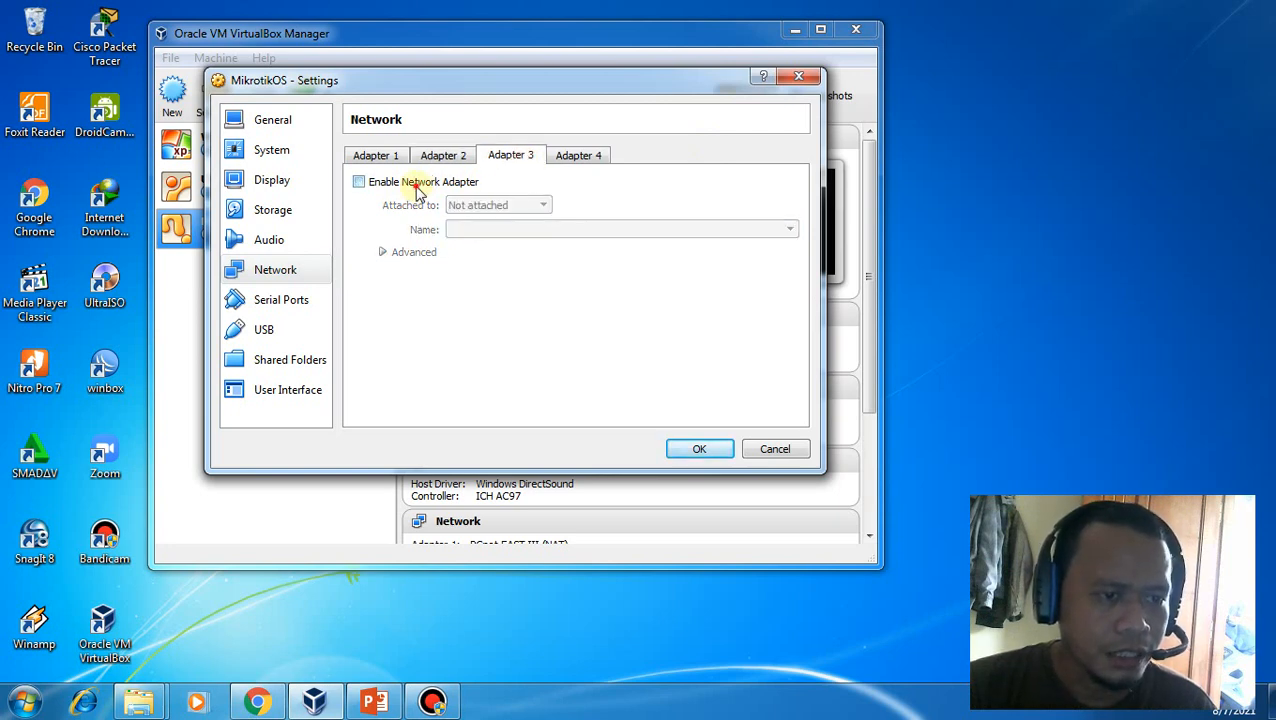
click(513, 207)
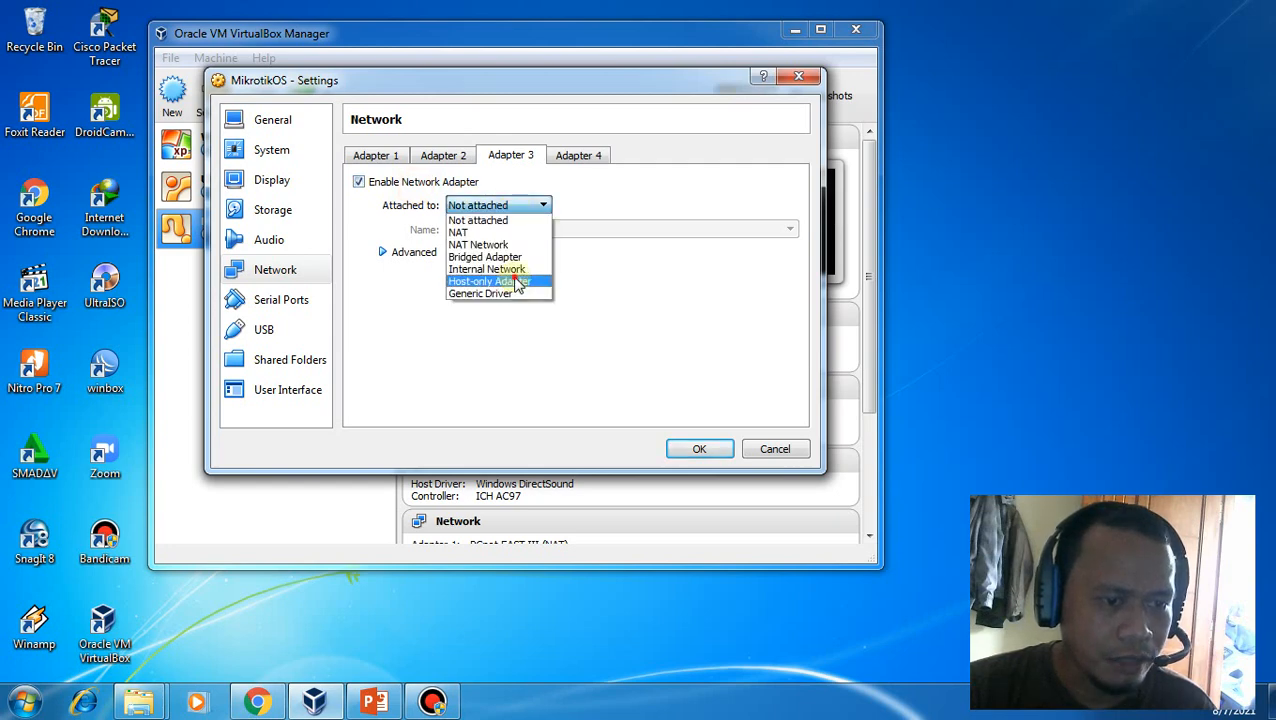
click(512, 280)
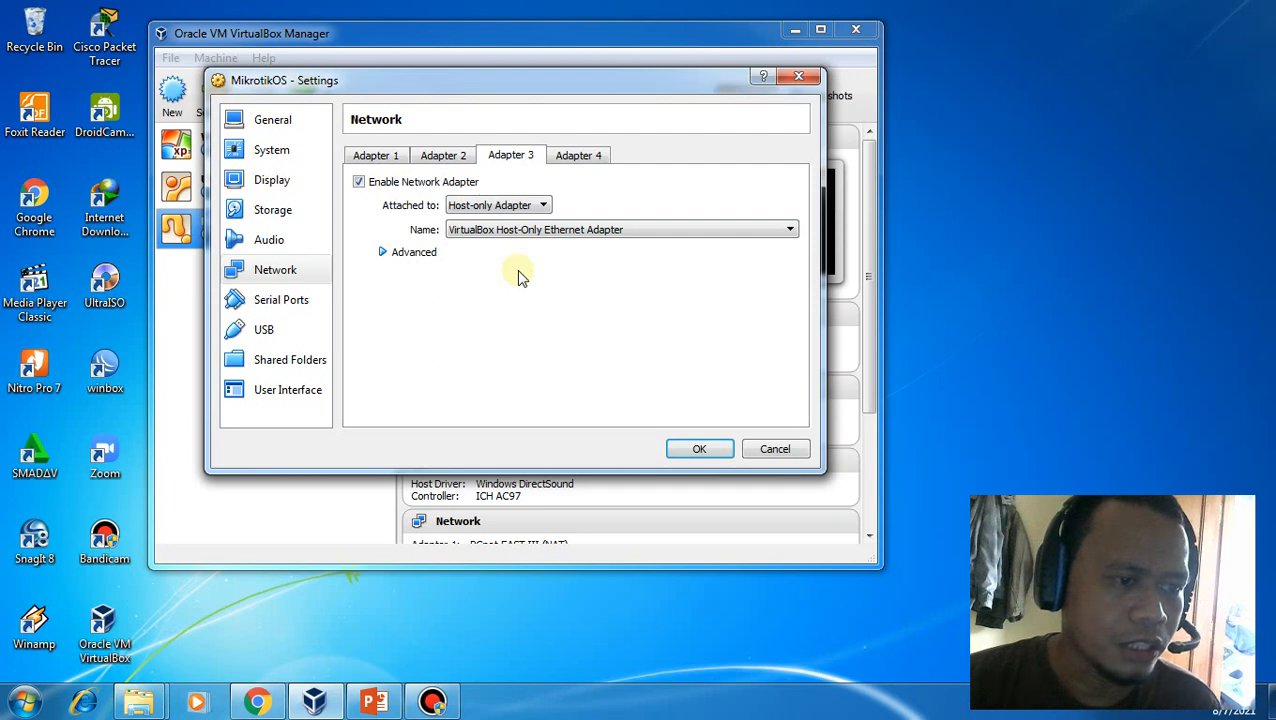
click(700, 449)
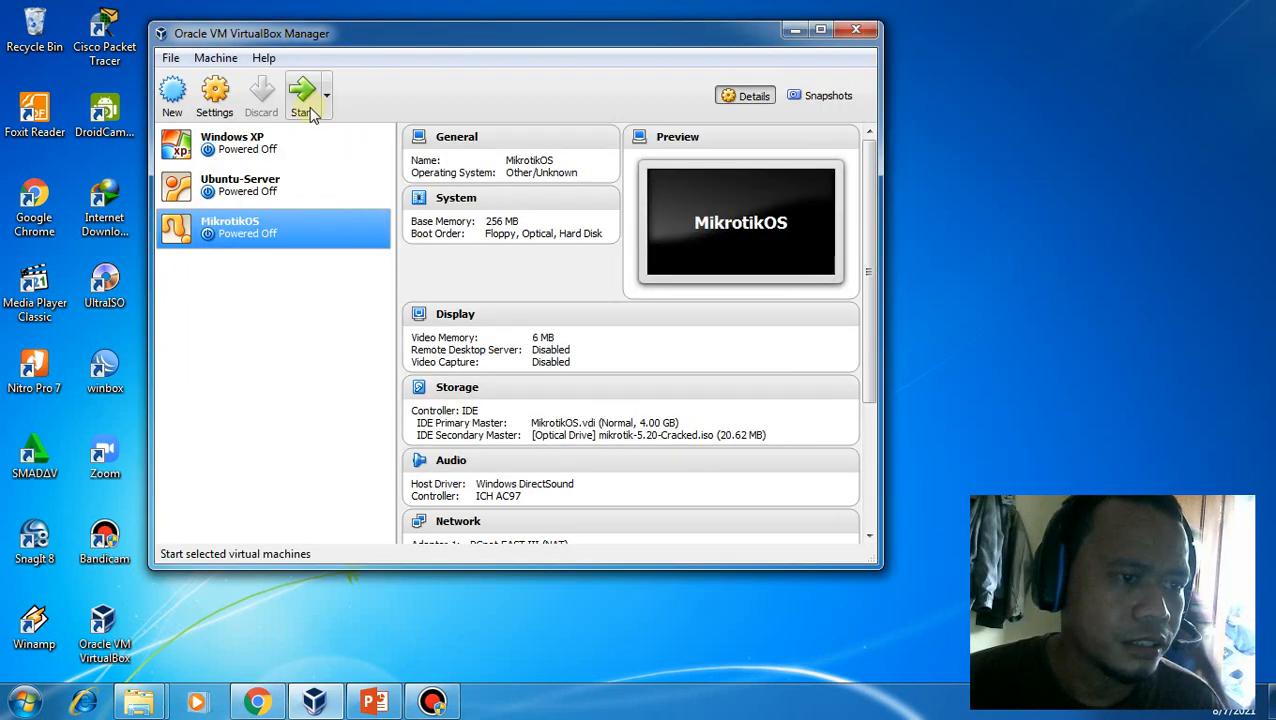
Launch the MikrotikOS VM so its console window boots
click(308, 106)
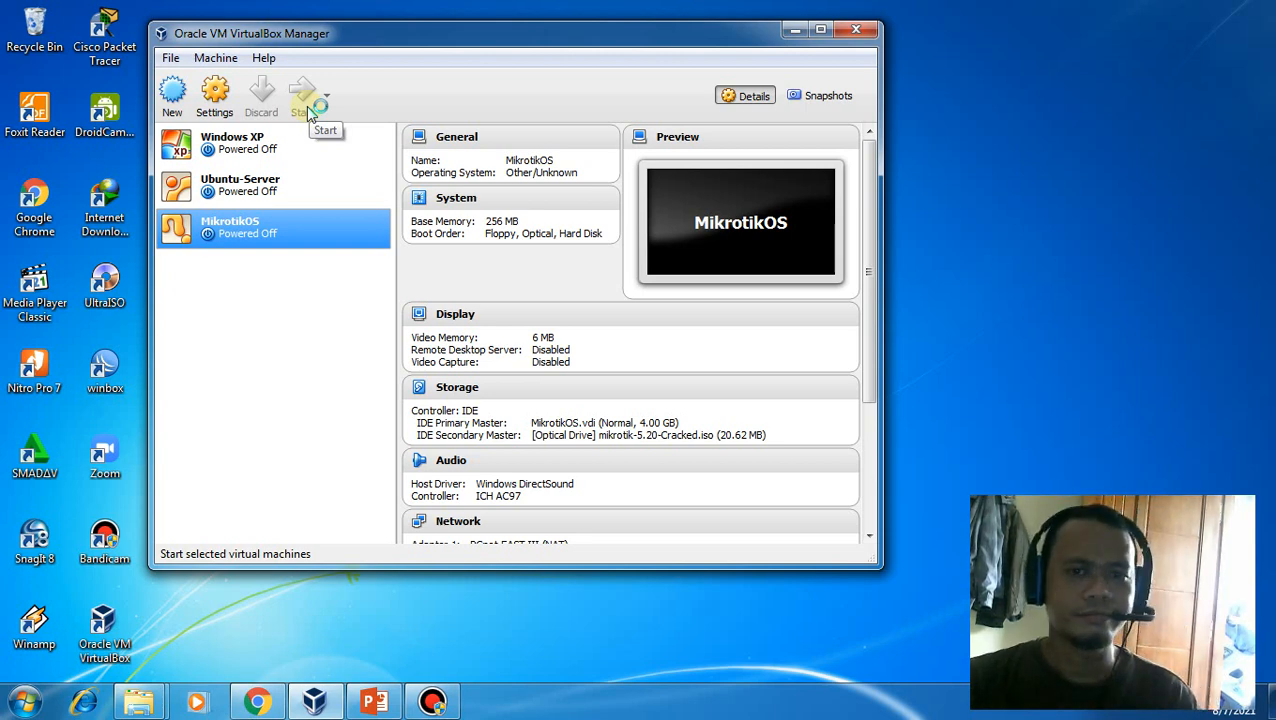
click(309, 111)
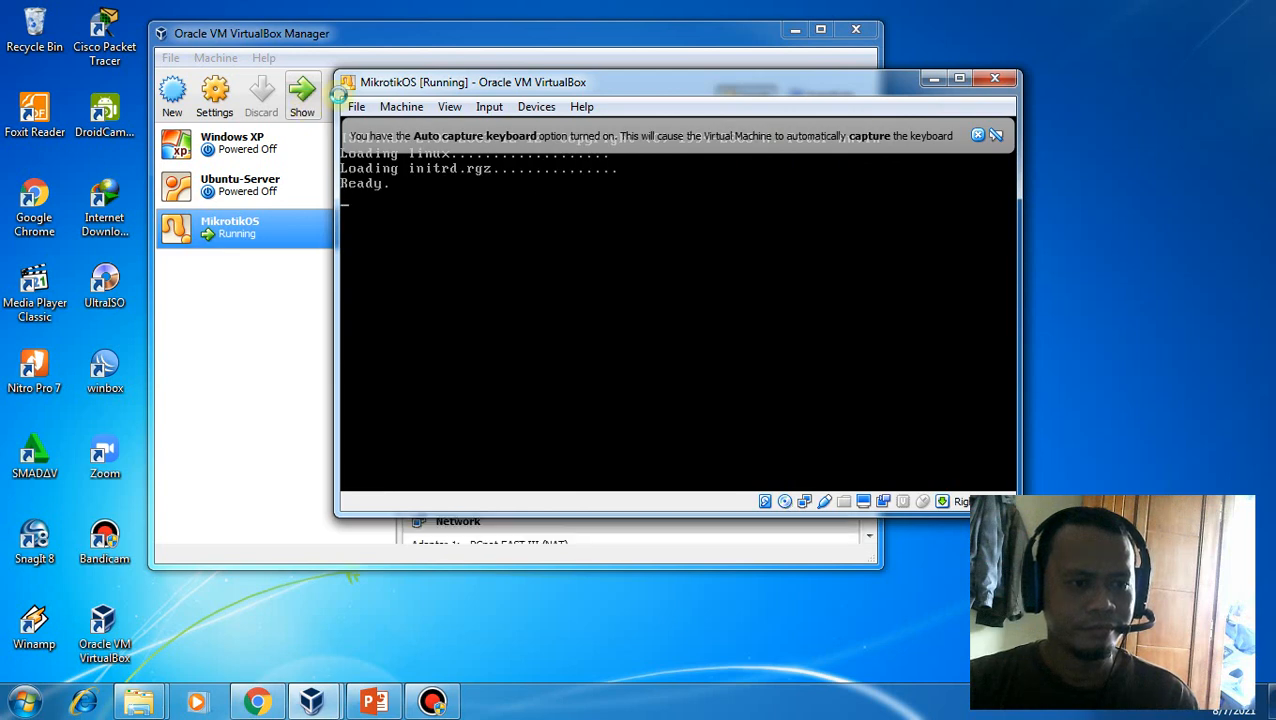
Dismiss the keyboard auto-capture notice and move the console window while the installer menu loads
click(977, 135)
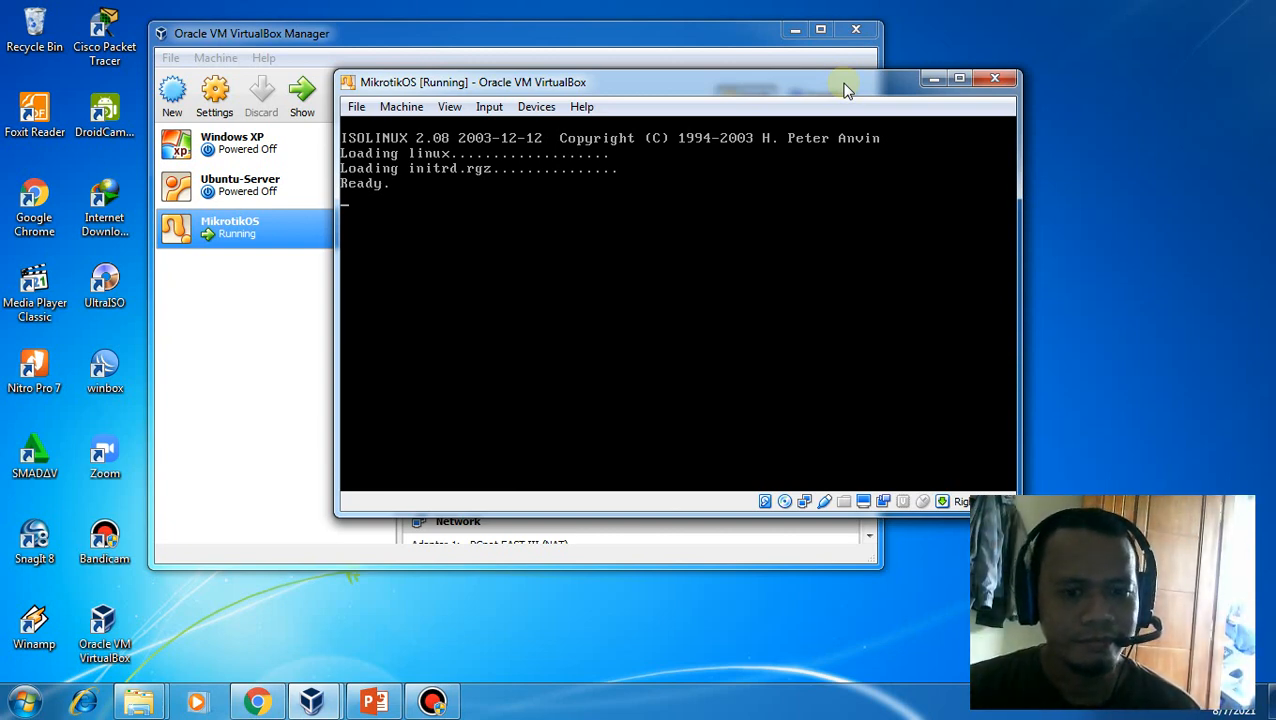
drag(845, 90, 1078, 42)
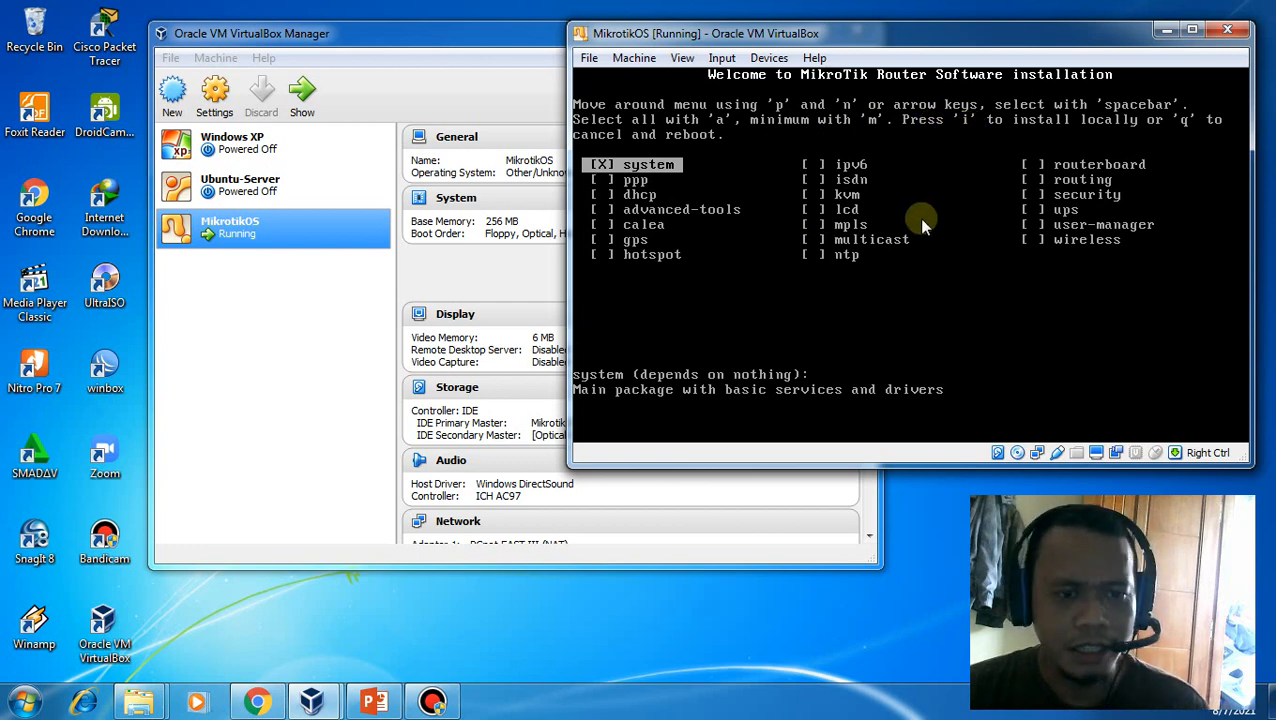
Select all MikroTik 5.20 packages and install them, answering y to both confirmation prompts
key(a)
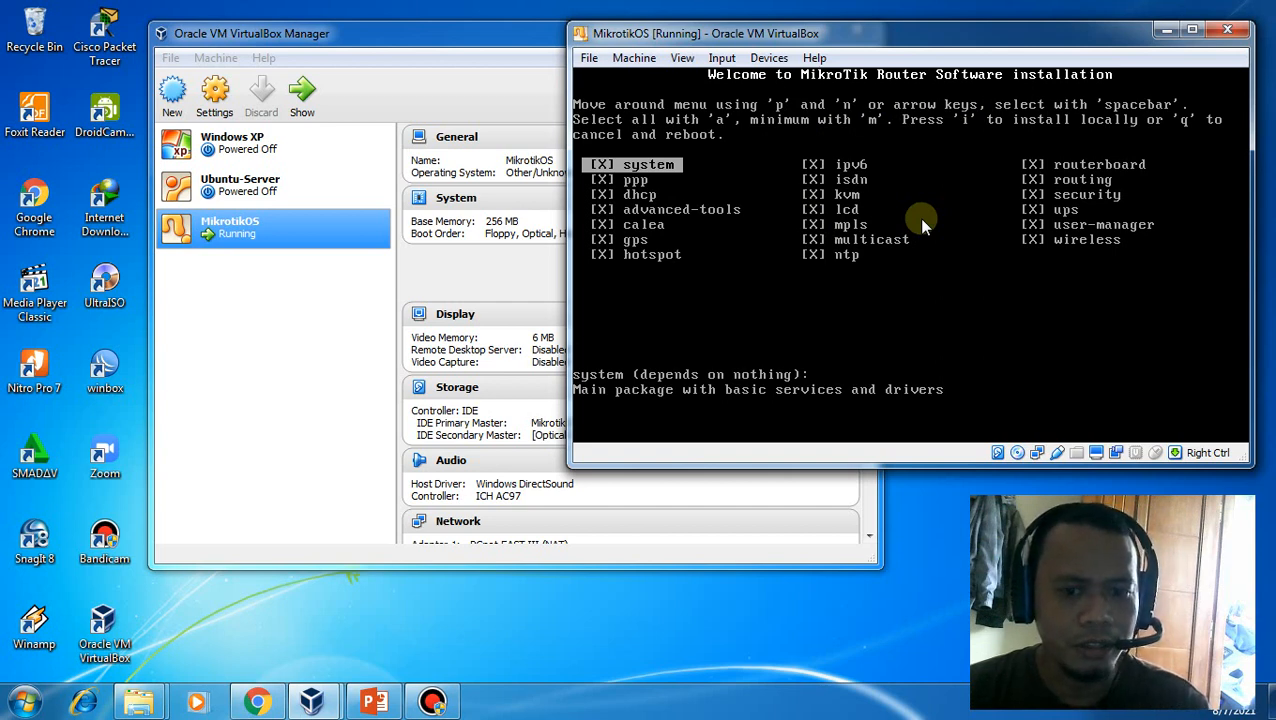
key(i)
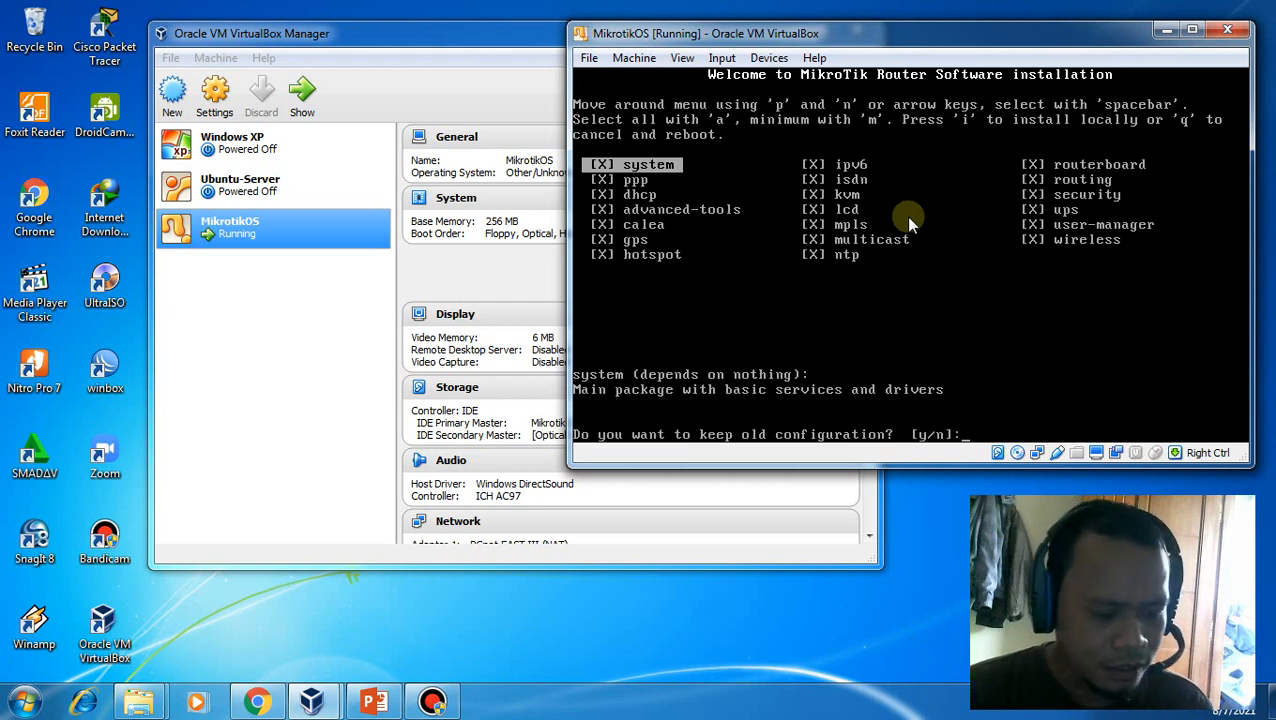
text(y)
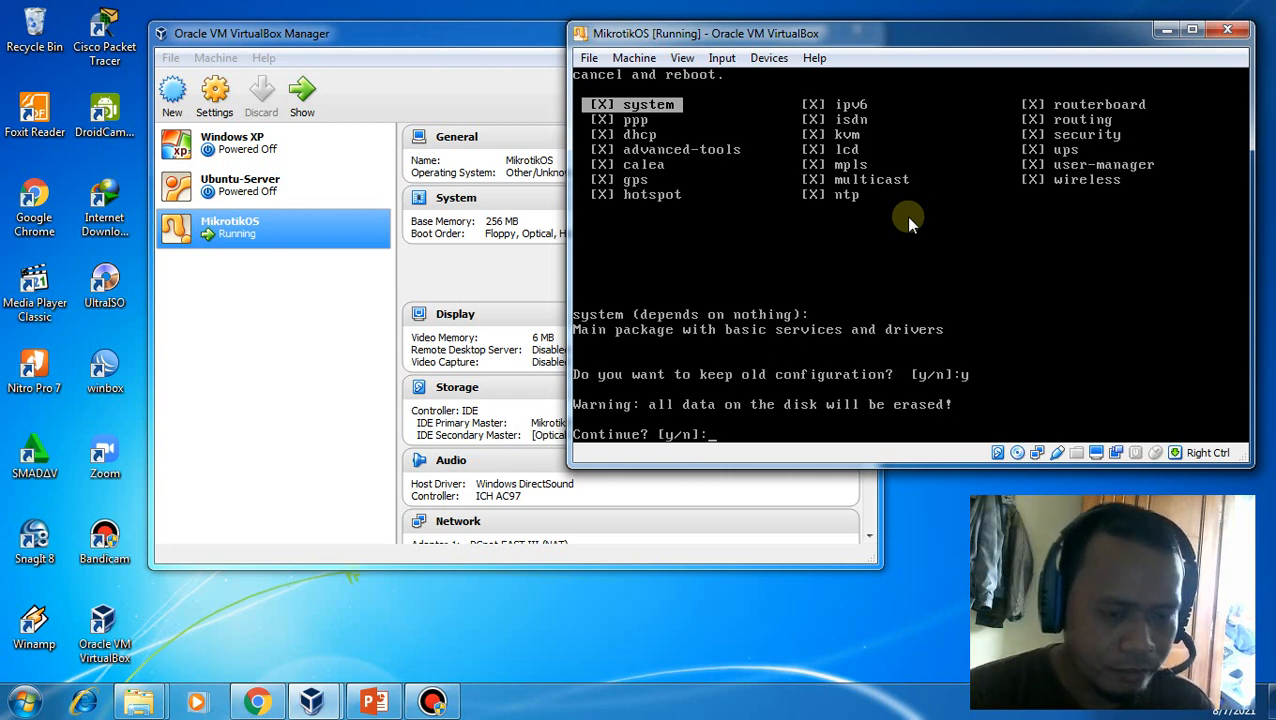
text(y)
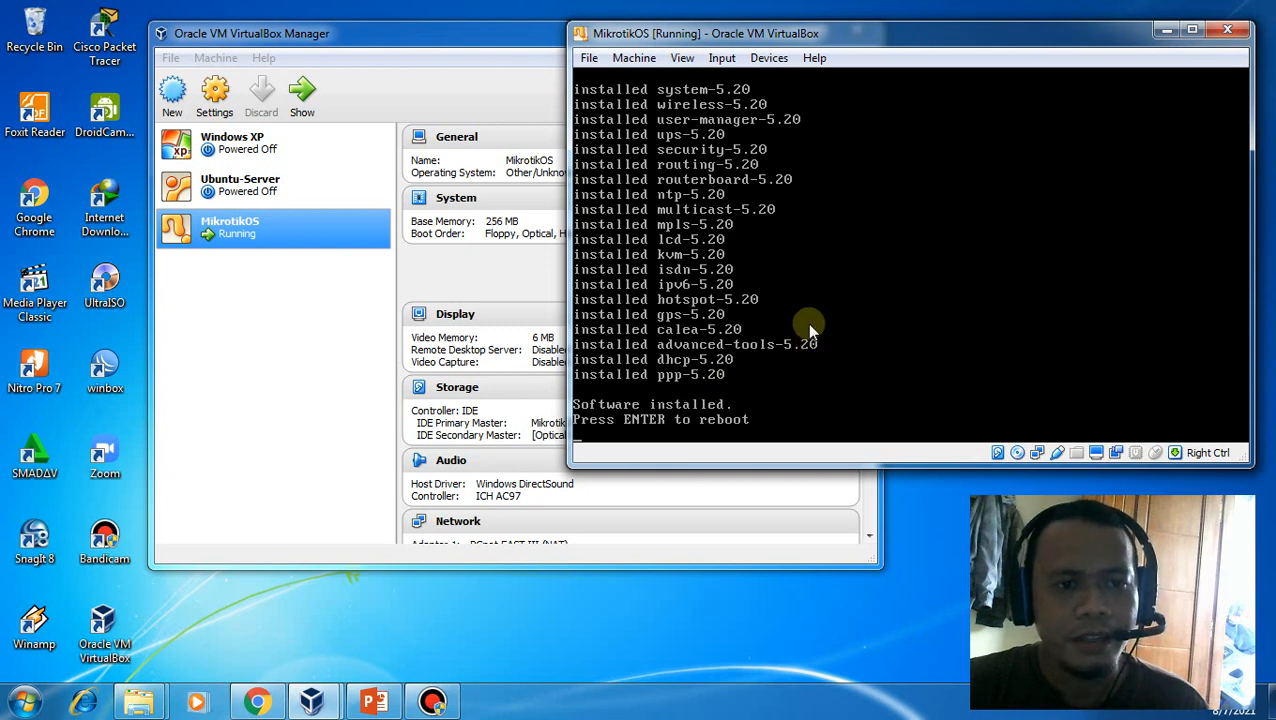
Remove the installer ISO from the virtual optical drive and reboot the router
click(770, 59)
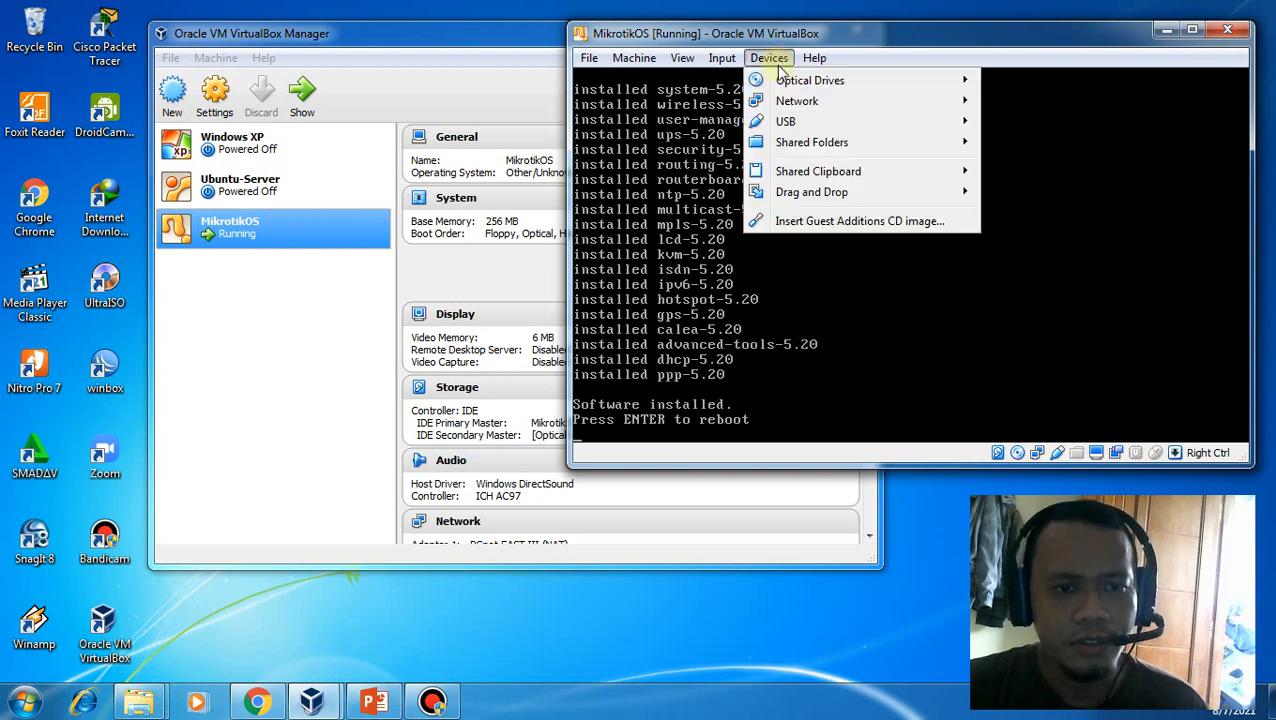
mouse_move(781, 83)
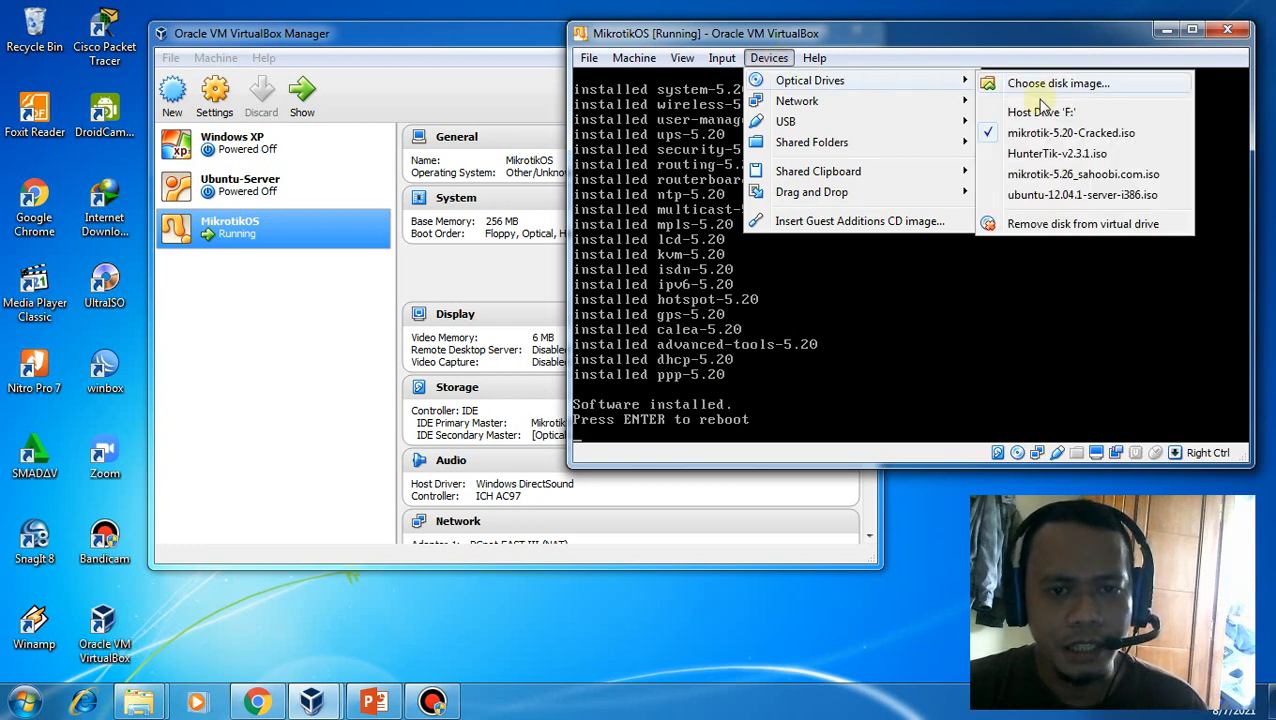
click(1043, 228)
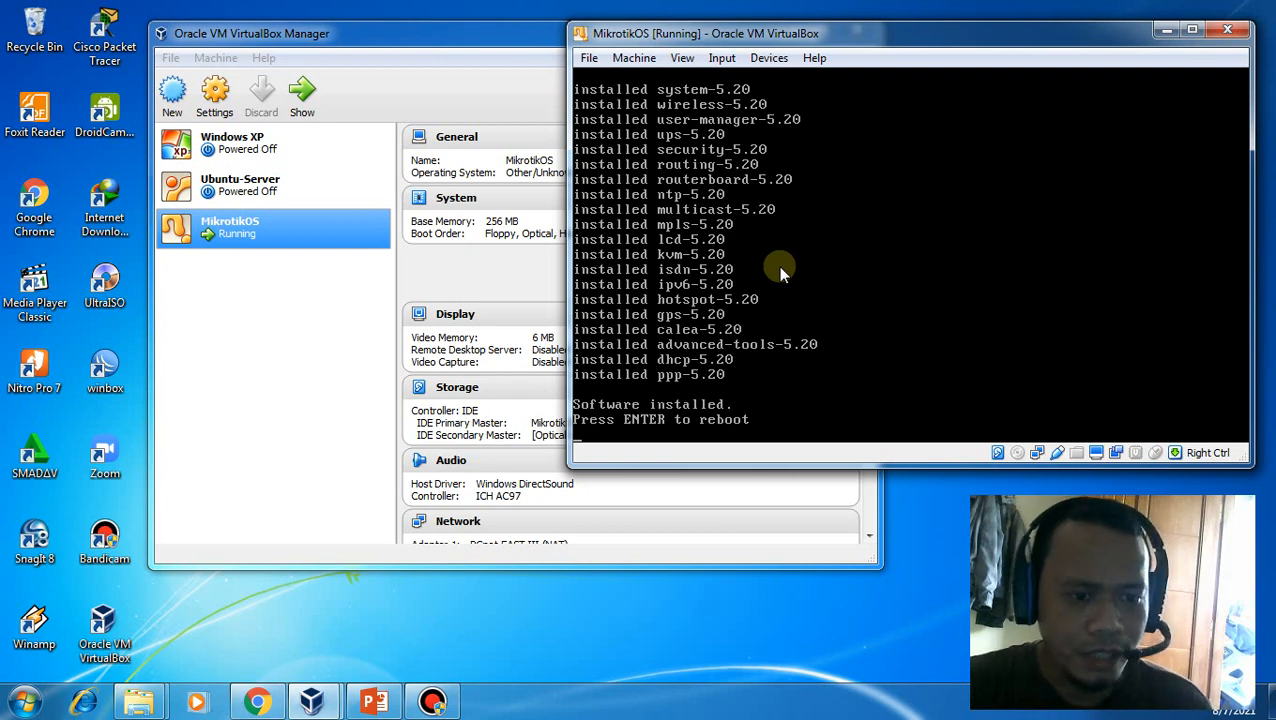
key(Return)
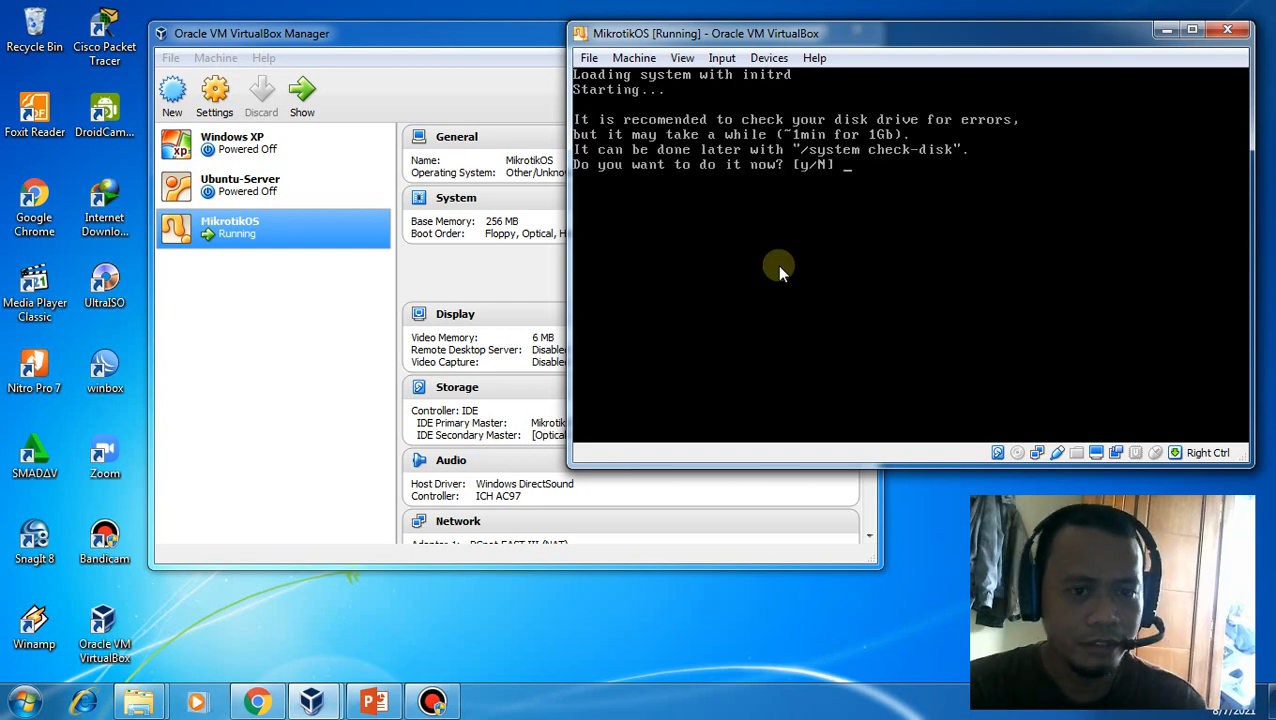
Answer Y to the disk check prompt after reboot
text(Y)
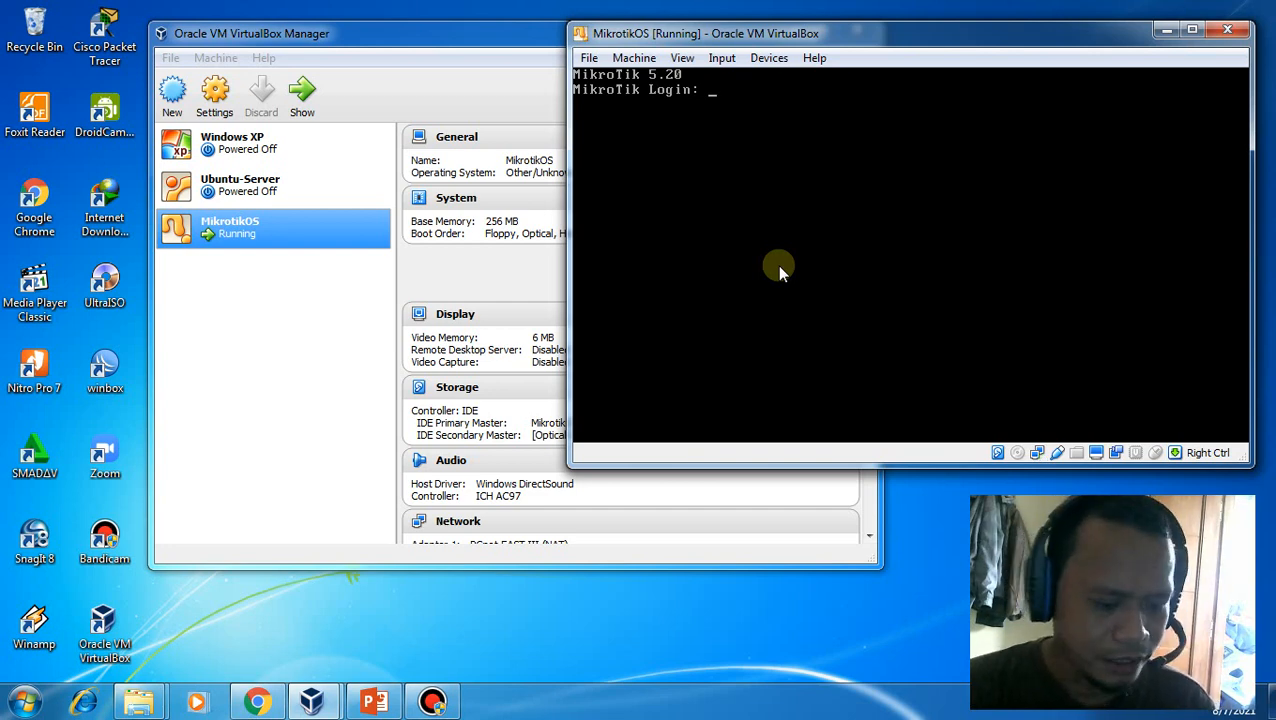
Log in as admin with an empty password and continue past the no-software-key notice
text(admin)
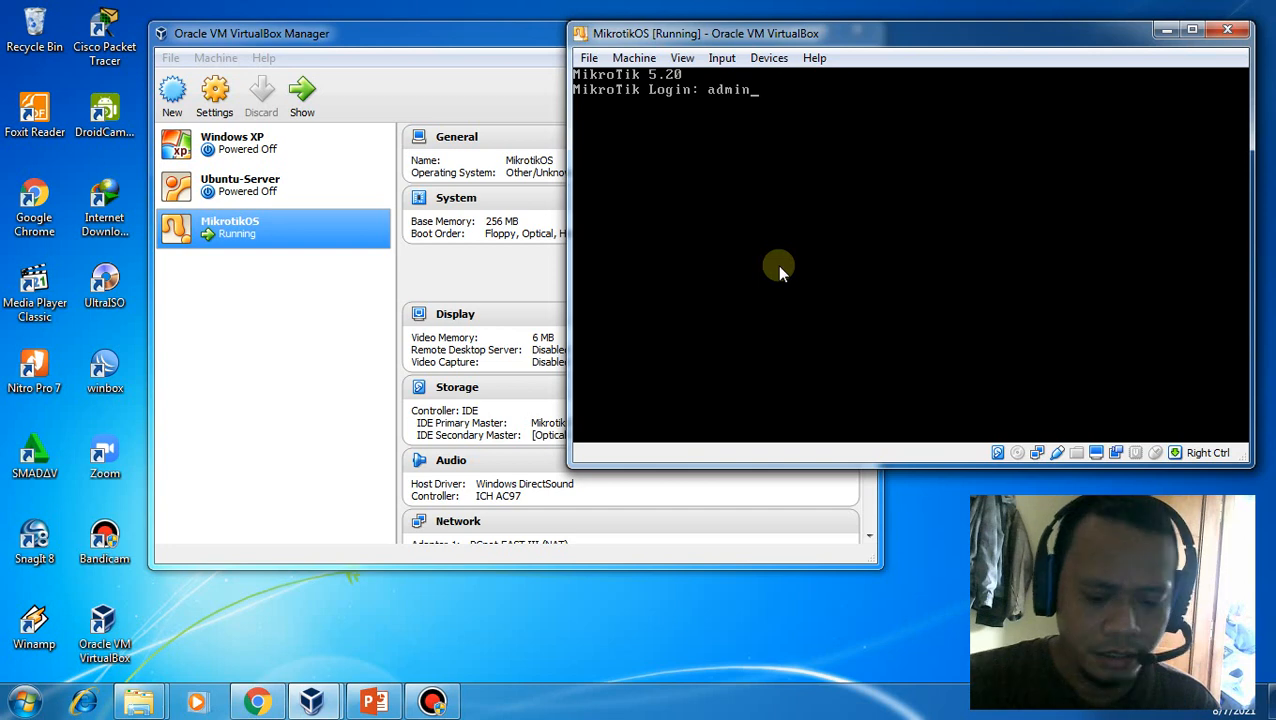
key(Return)
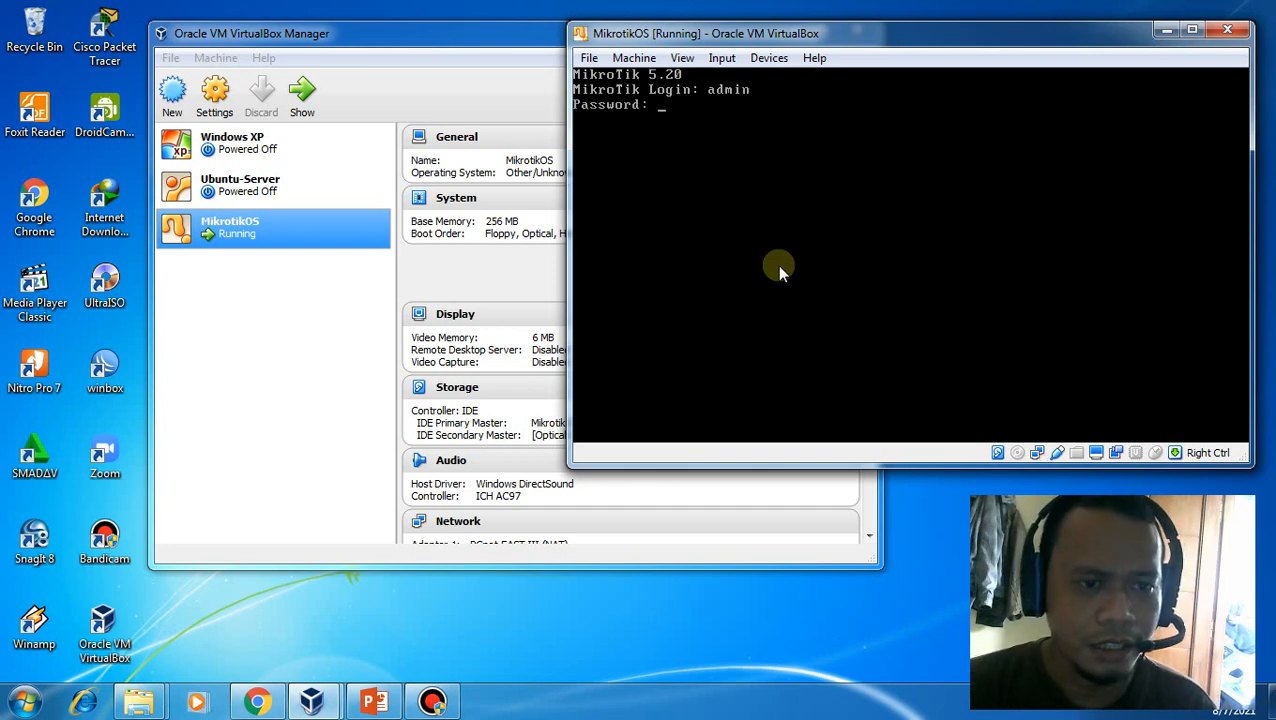
key(Return)
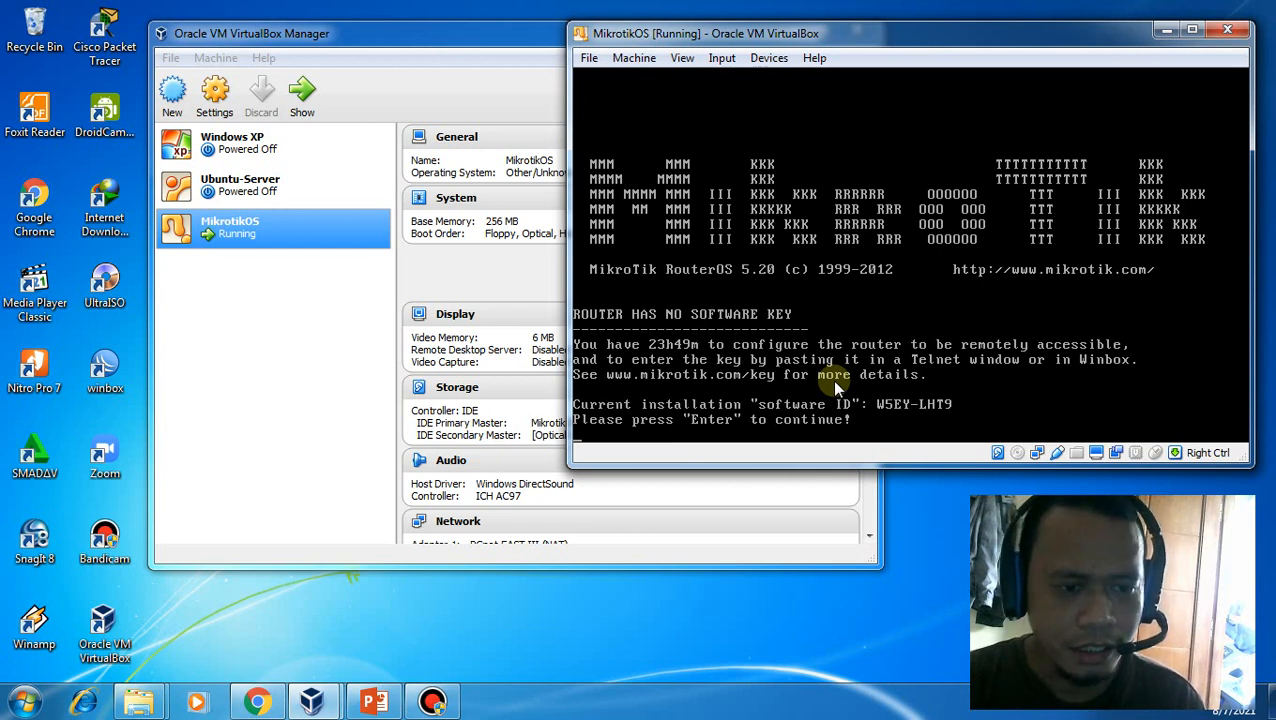
key(Return)
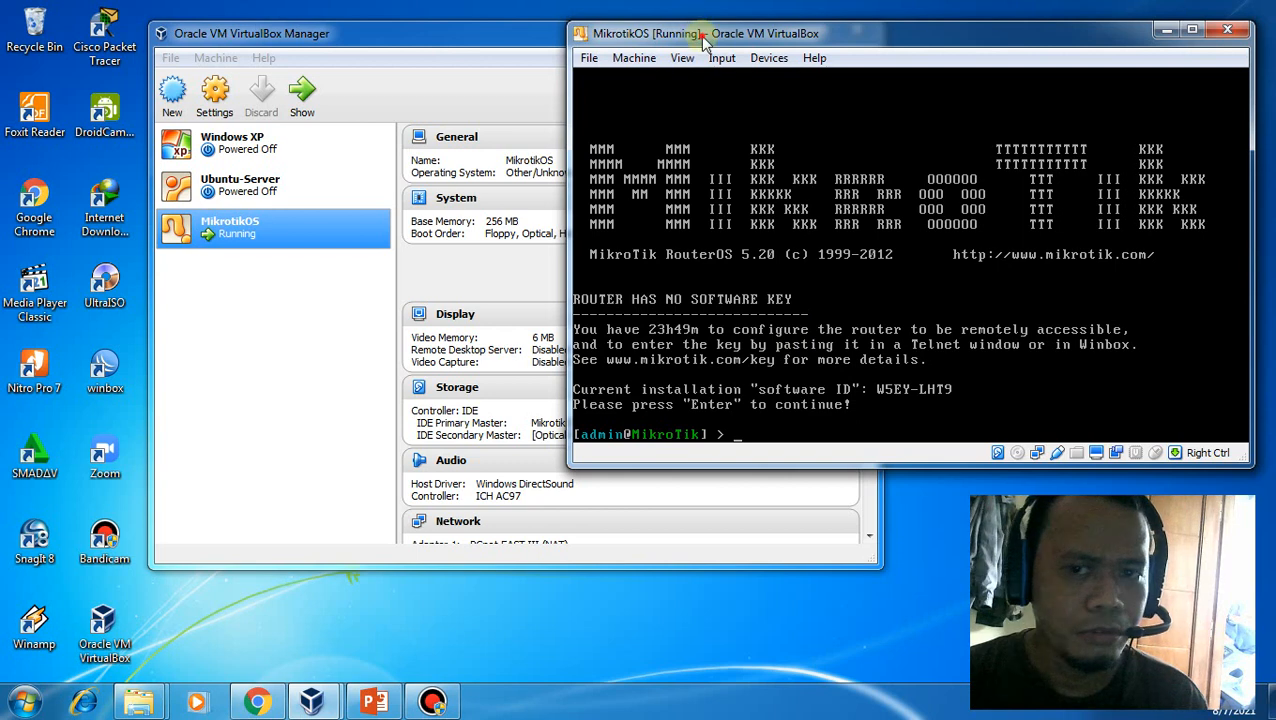
From the RouterOS 5.20 _sahoobi.com folder window, go up to Mikrotik > Aplikasi and scroll to the winbox files
drag(697, 35, 698, 29)
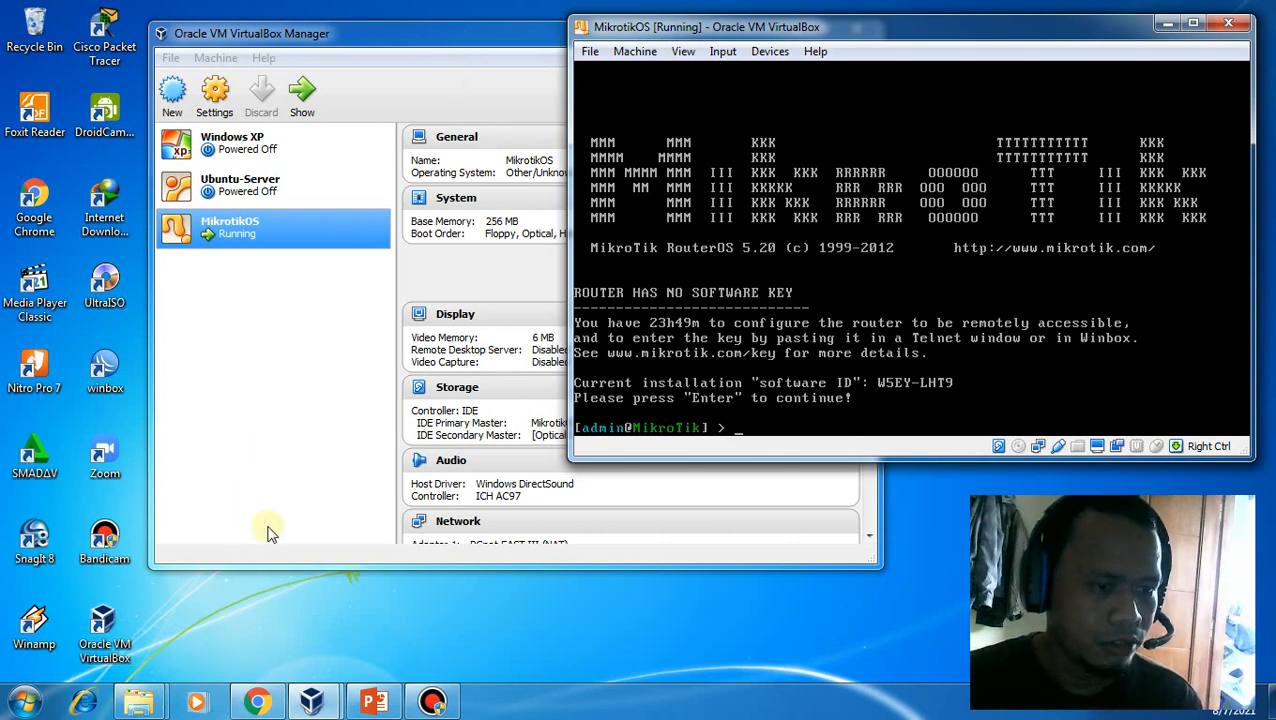
mouse_move(148, 705)
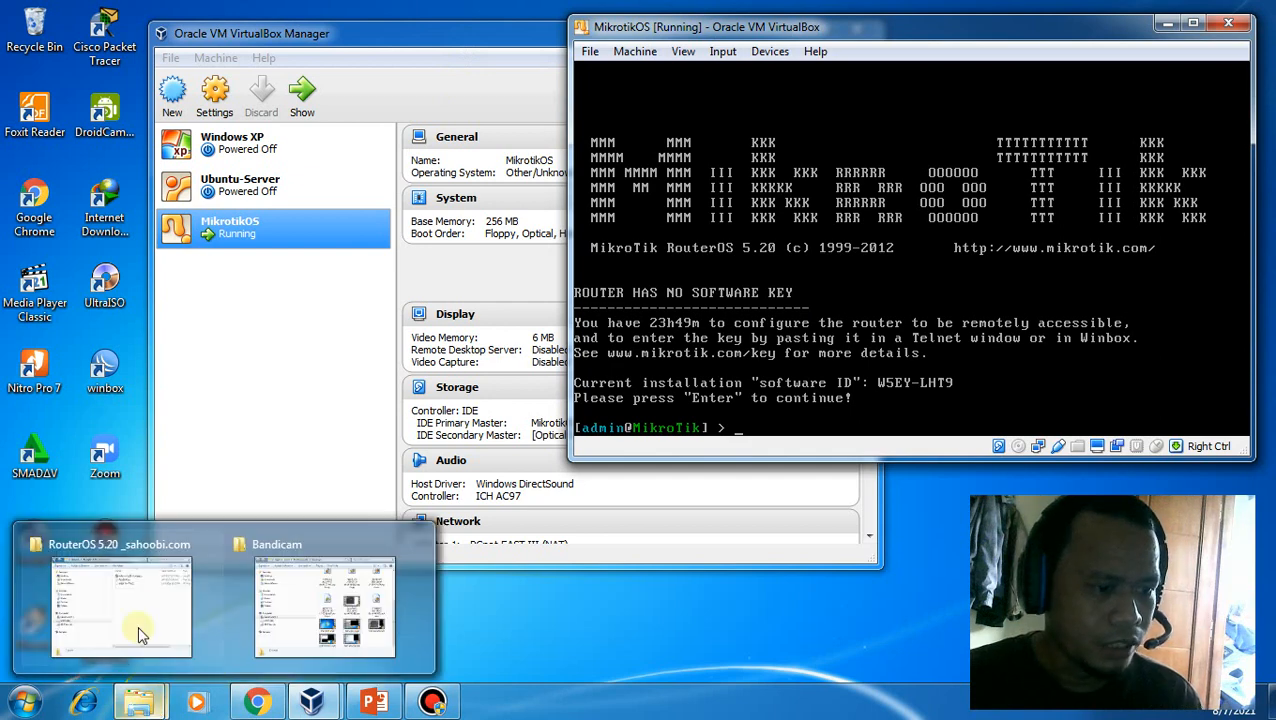
mouse_move(136, 640)
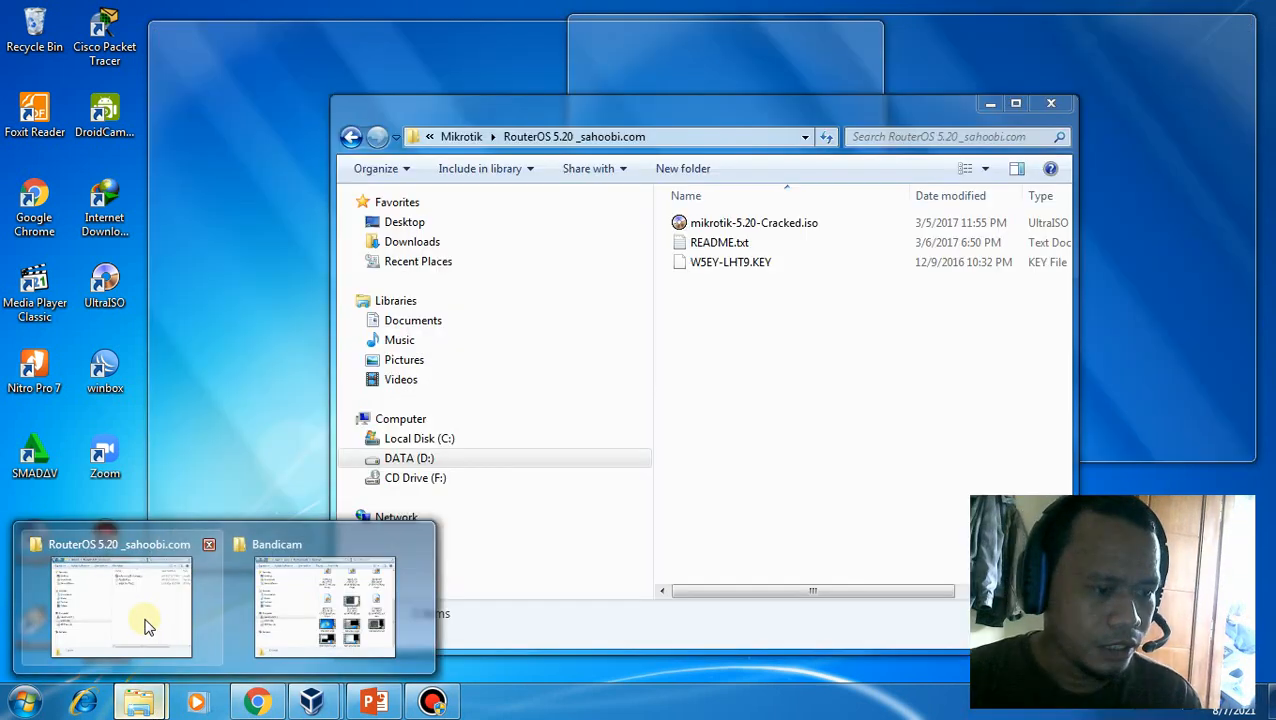
click(142, 620)
drag(537, 122, 312, 78)
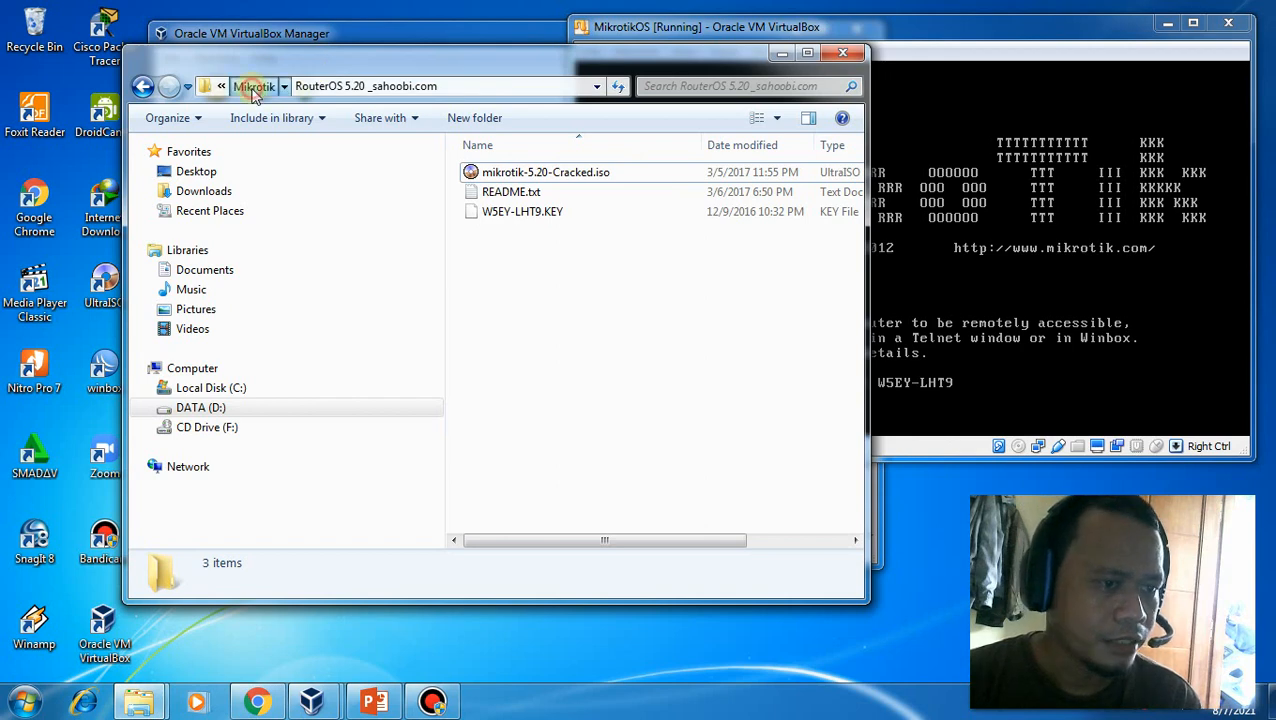
click(252, 86)
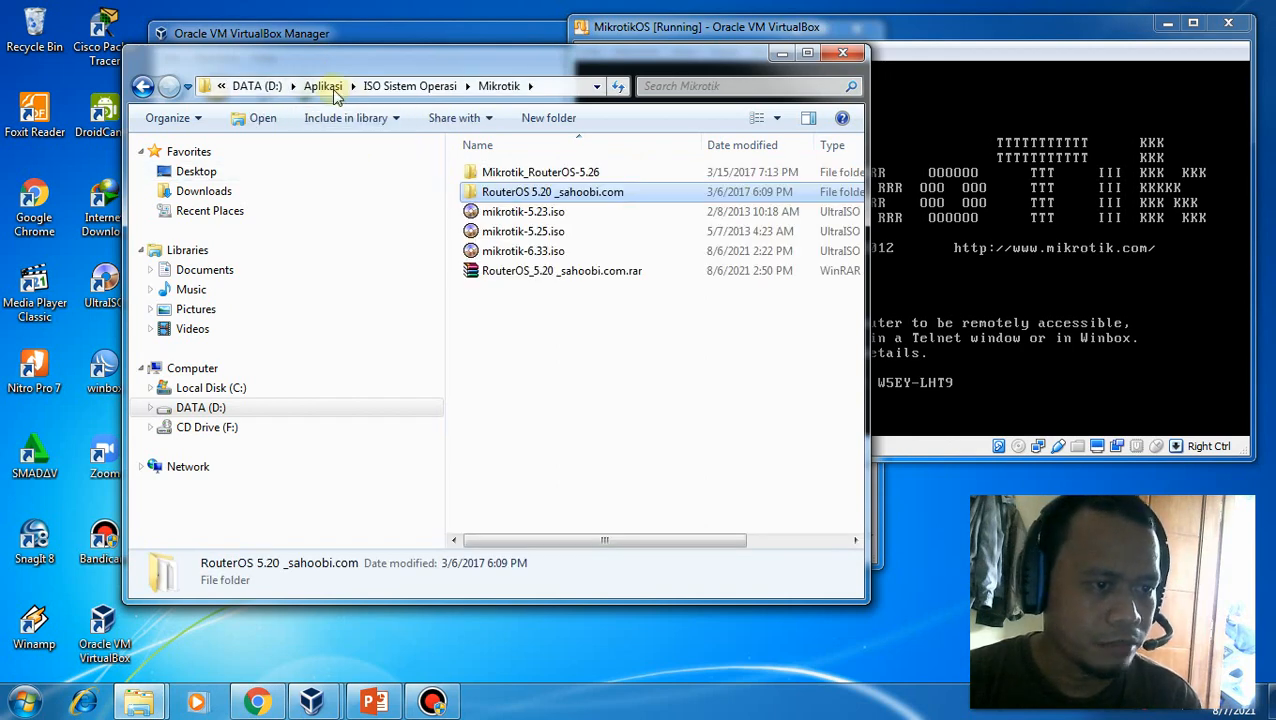
click(324, 86)
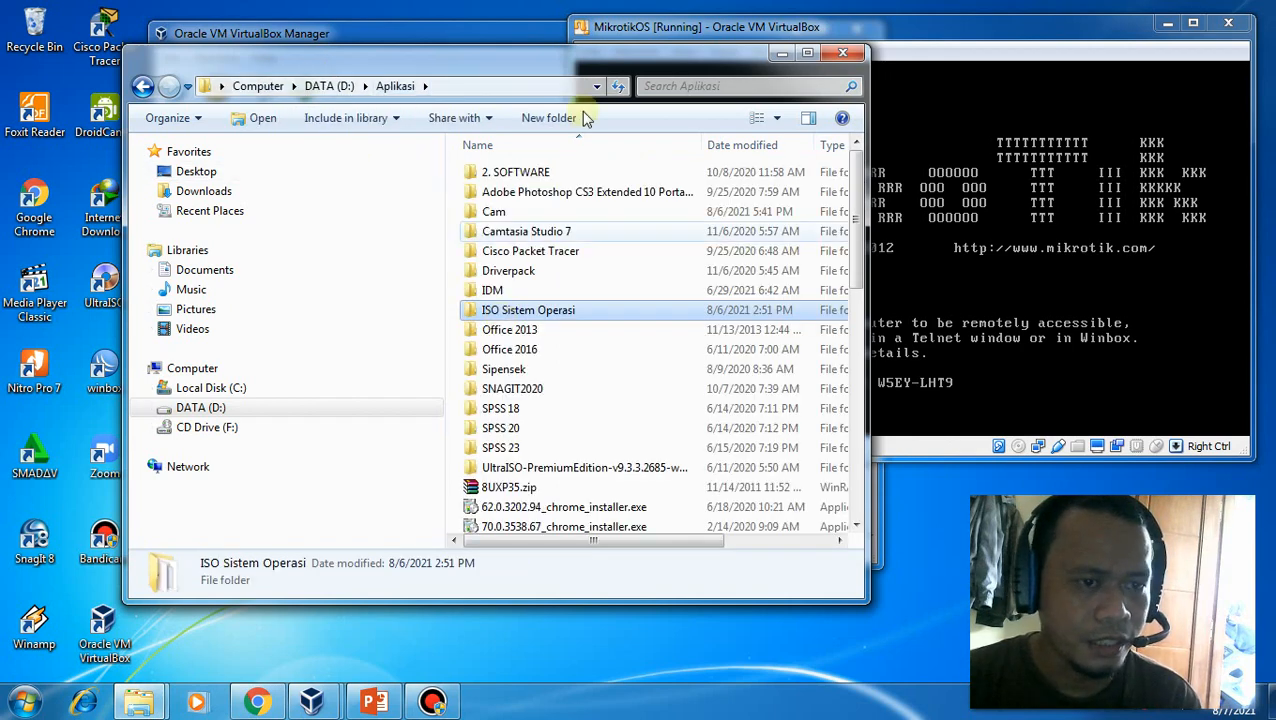
drag(571, 73, 526, 103)
drag(815, 248, 817, 516)
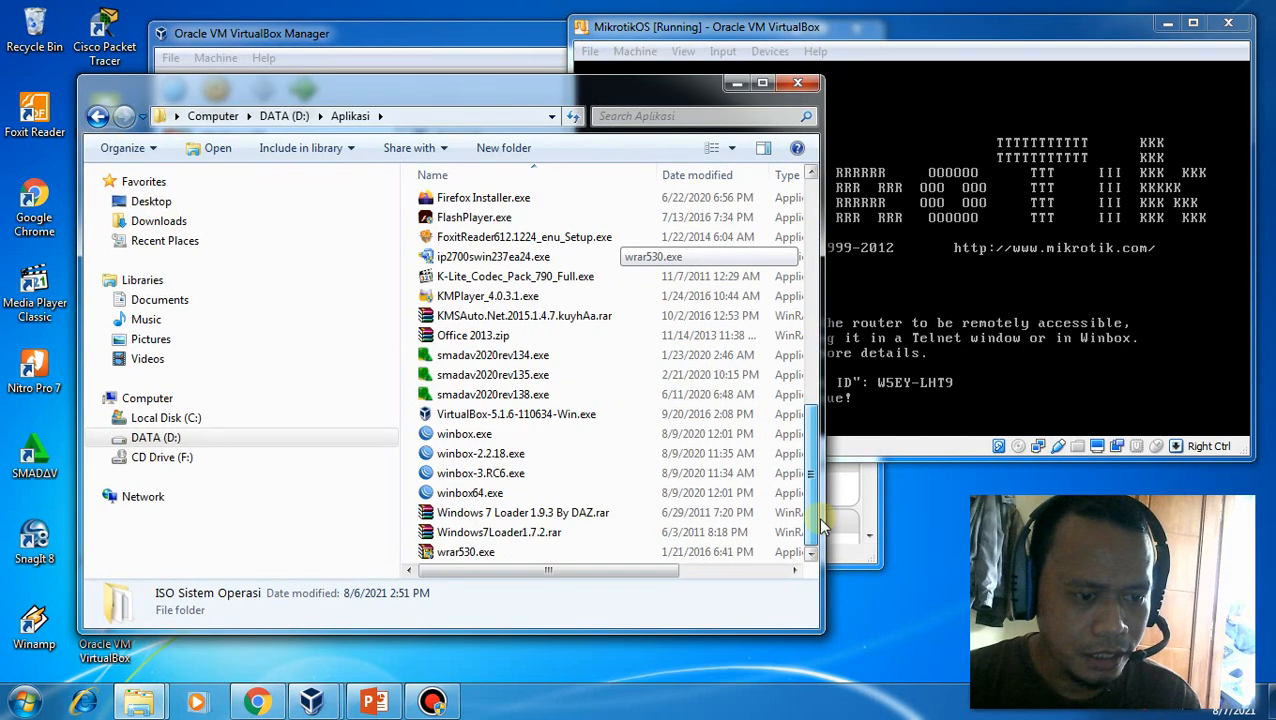
Launch winbox-2.2.18.exe and pick the discovered router 08:00:27:01:F9:52 as the connection target
double_click(452, 458)
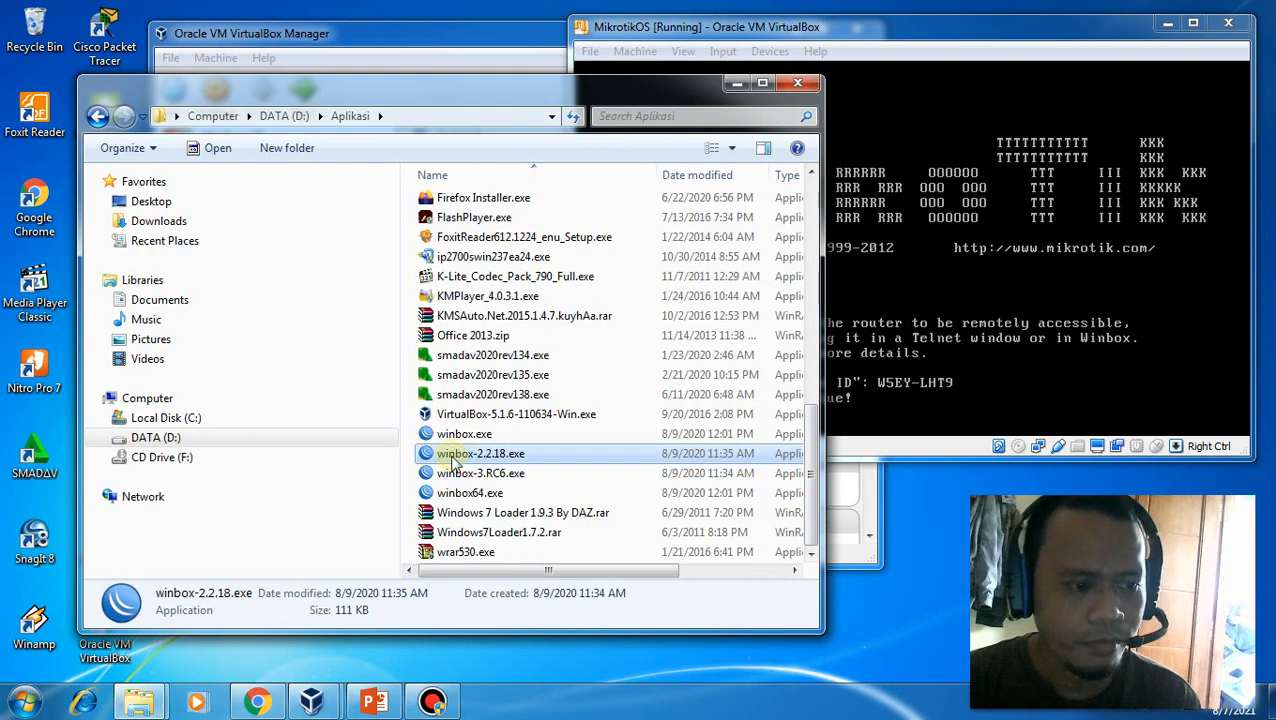
click(740, 82)
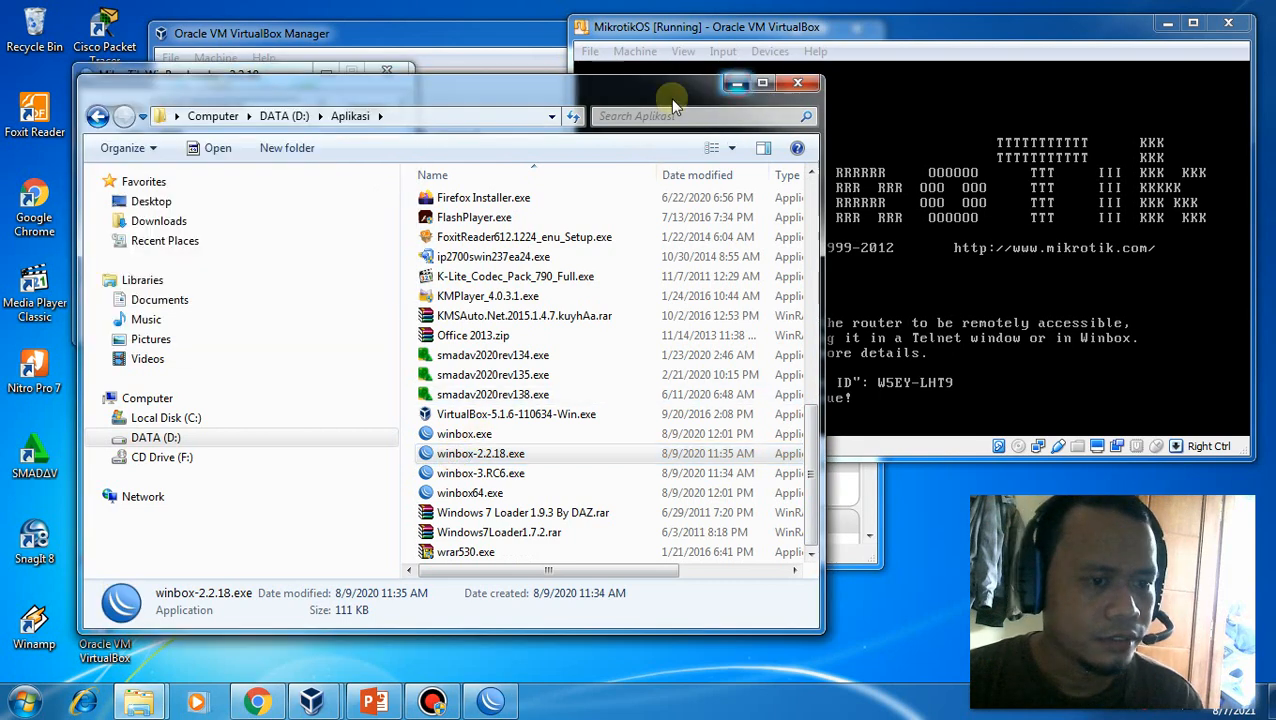
drag(260, 75, 289, 64)
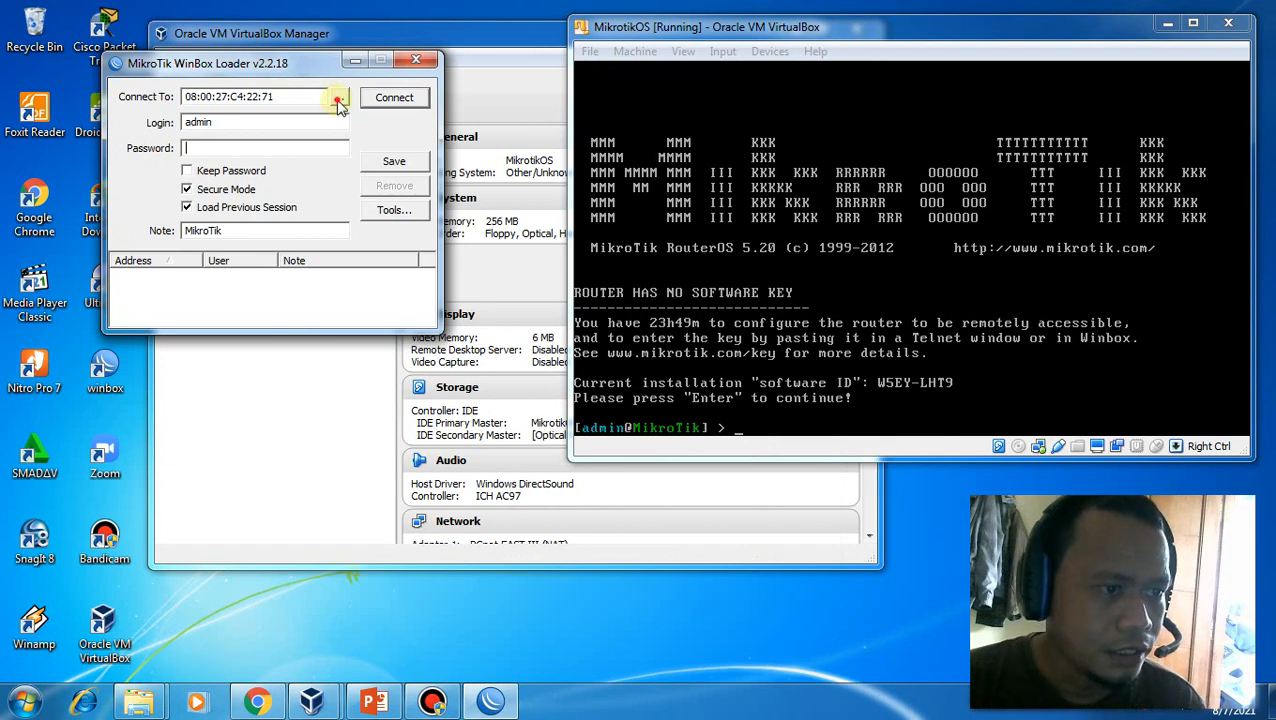
click(337, 100)
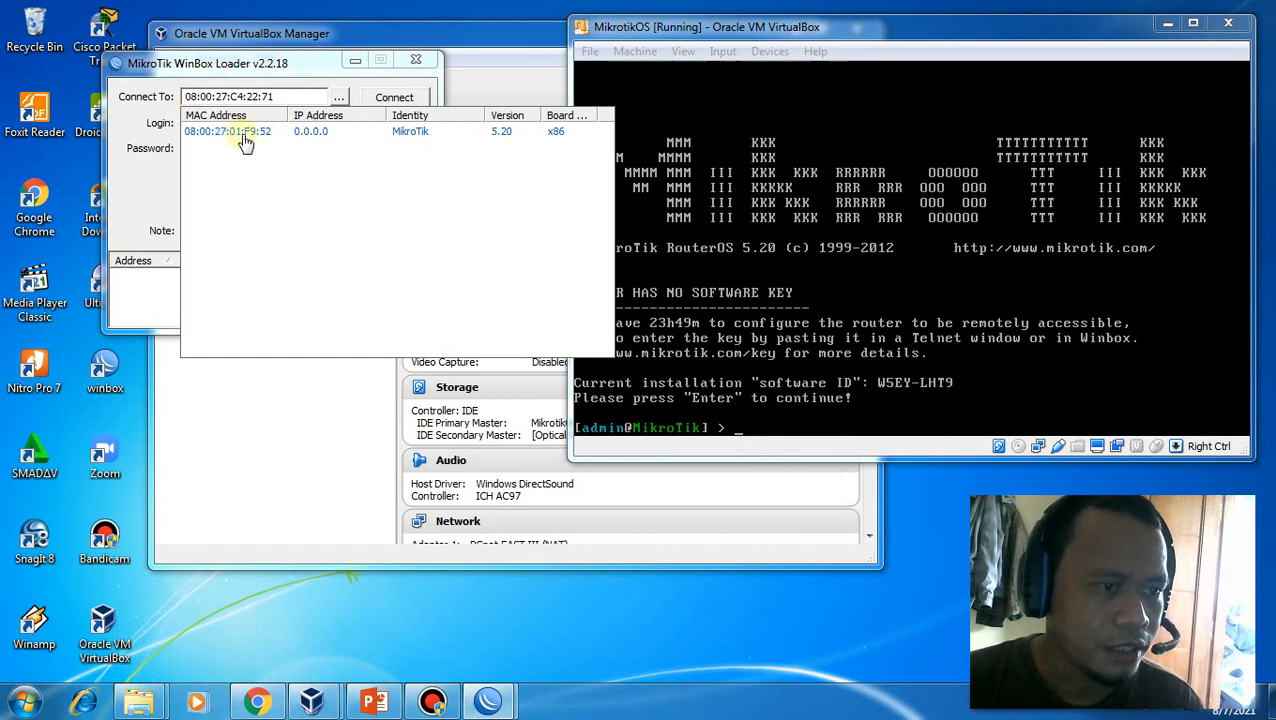
click(244, 141)
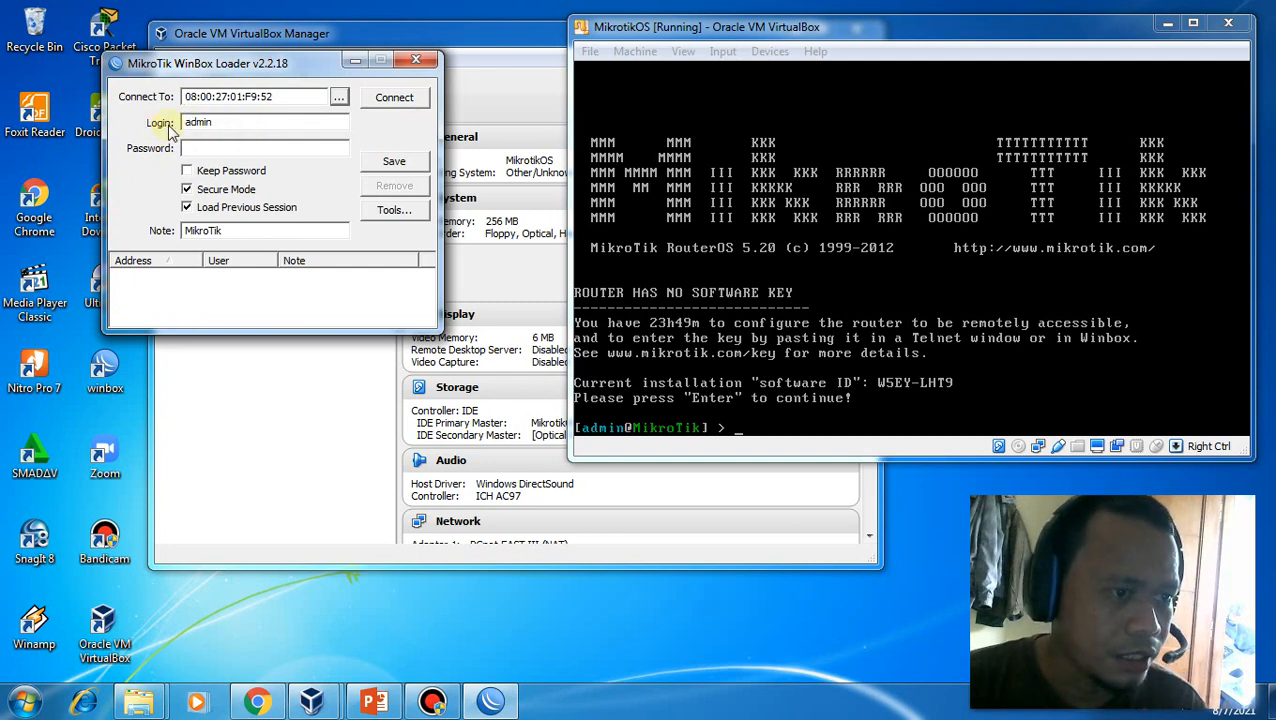
Connect to the router as admin and open its License window showing software ID W5EY-LHT9, level 0
click(400, 106)
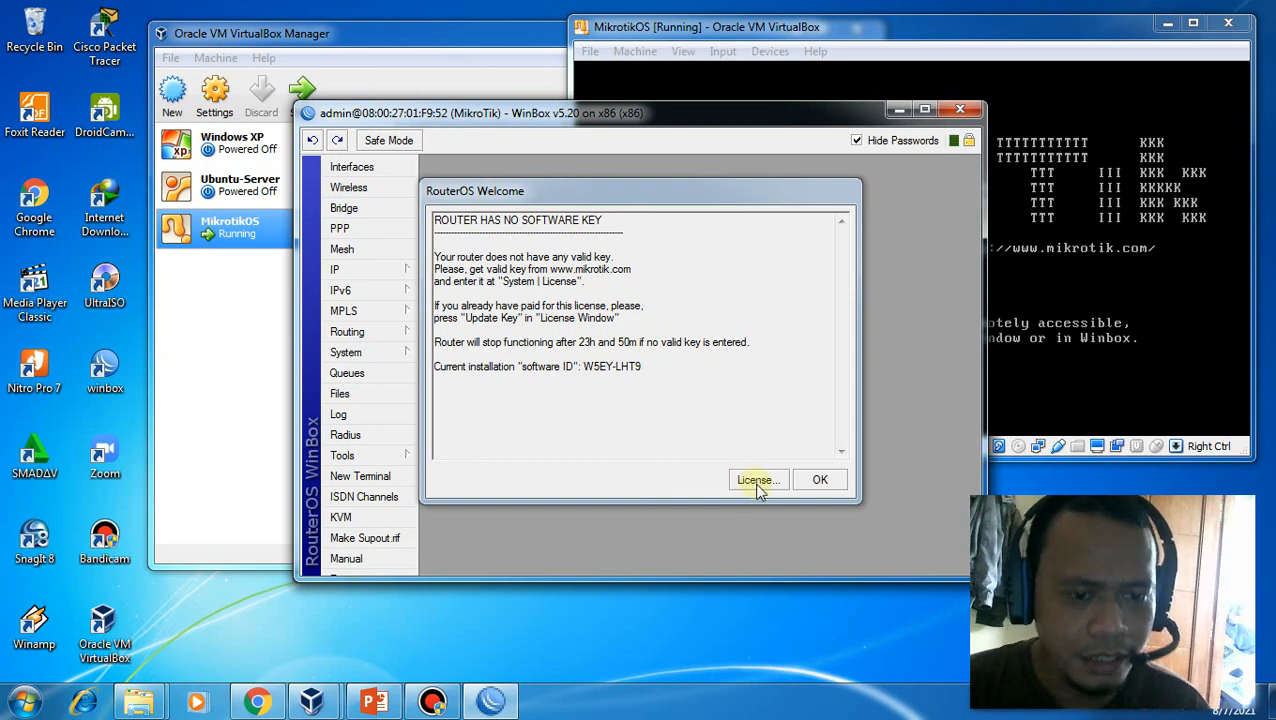
click(756, 481)
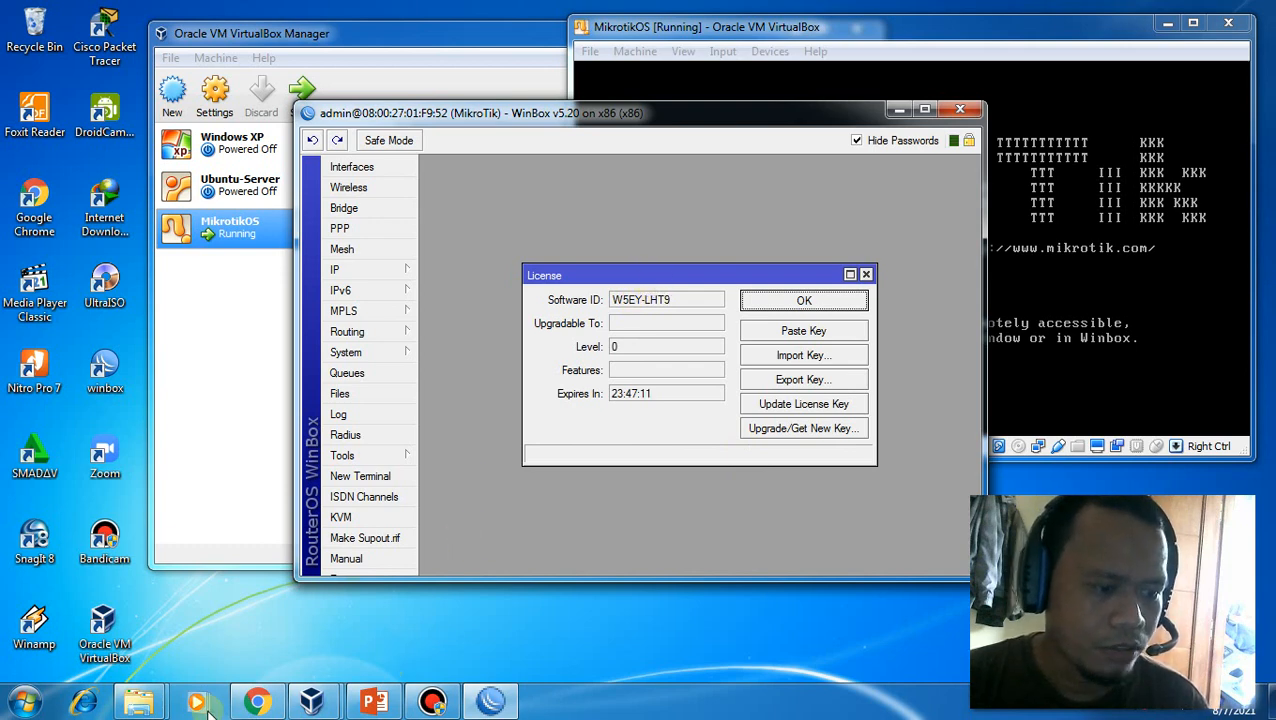
Browse Explorer to ISO Sistem Operasi > Mikrotik > RouterOS 5.20 _sahoobi.com, then bring WinBox back in front
mouse_move(145, 700)
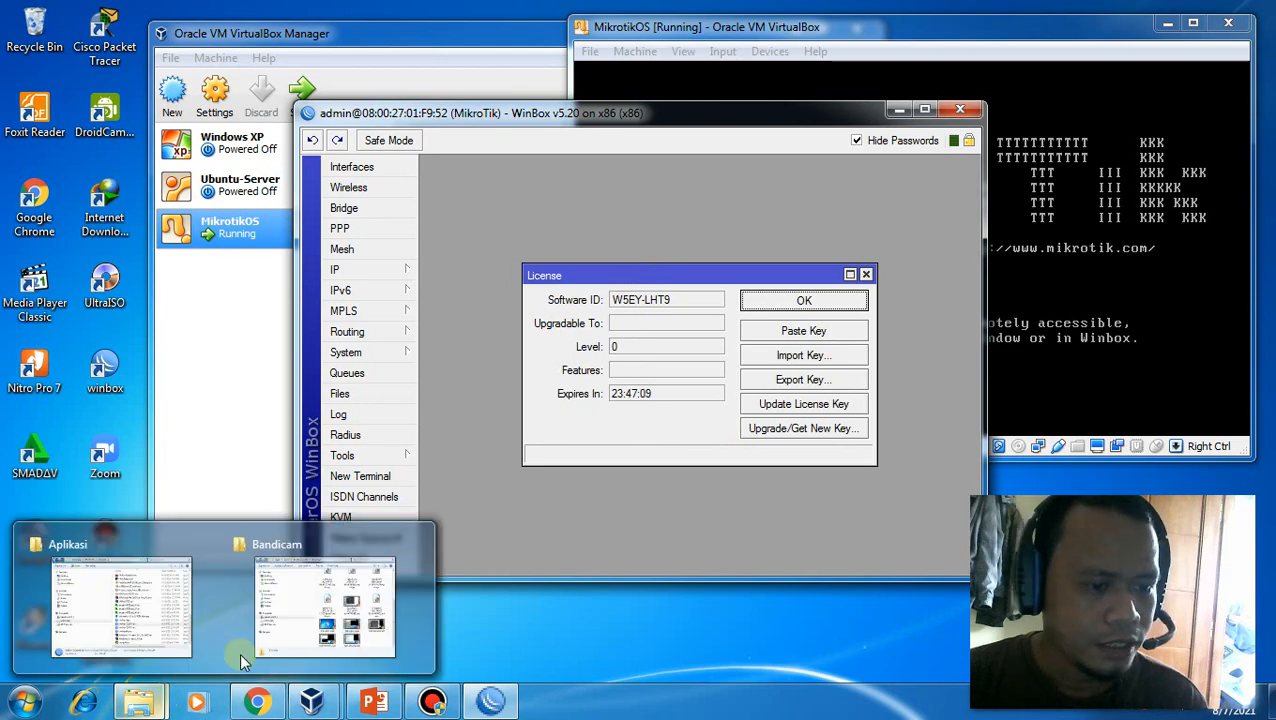
click(142, 640)
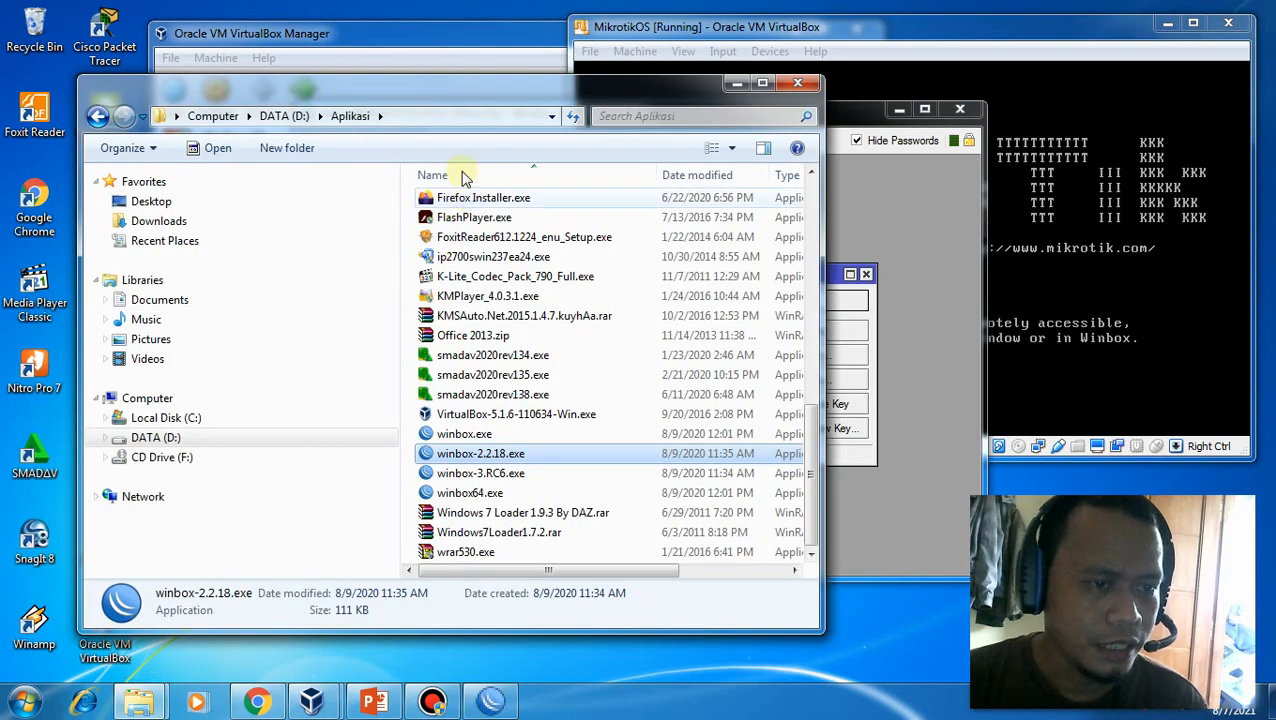
scroll(812, 276, up, 10)
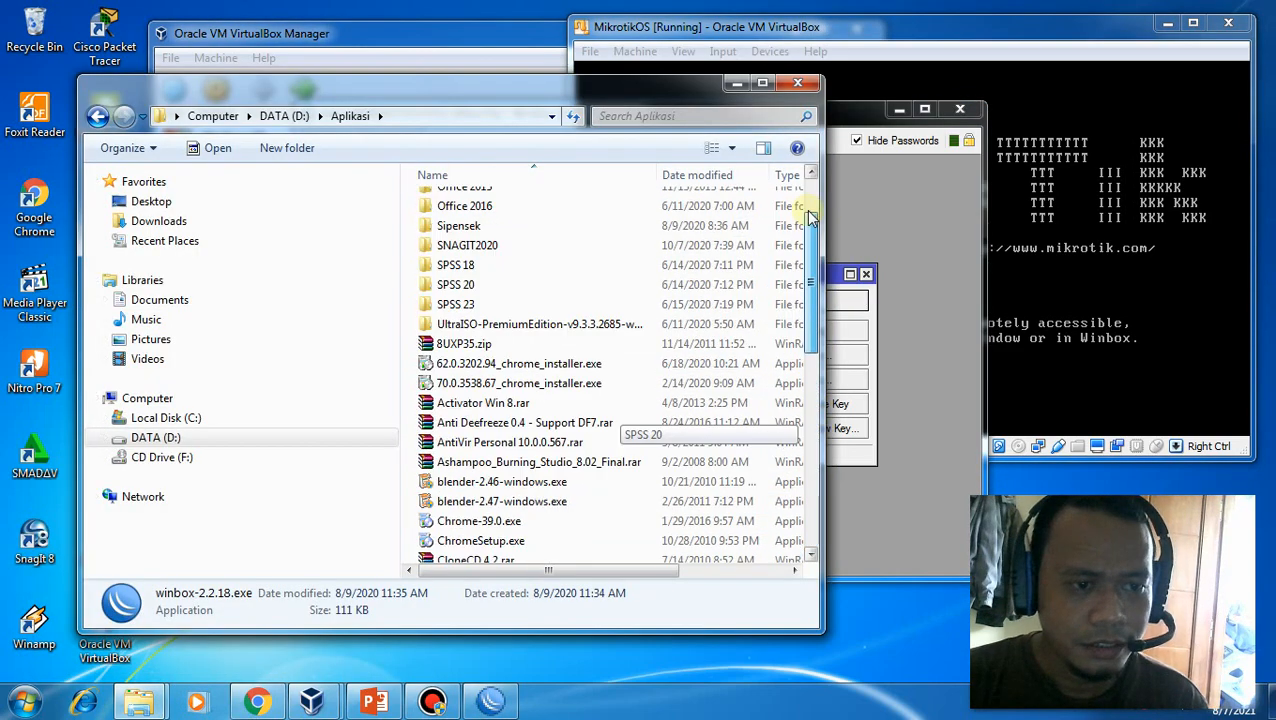
scroll(812, 218, up, 3)
click(500, 342)
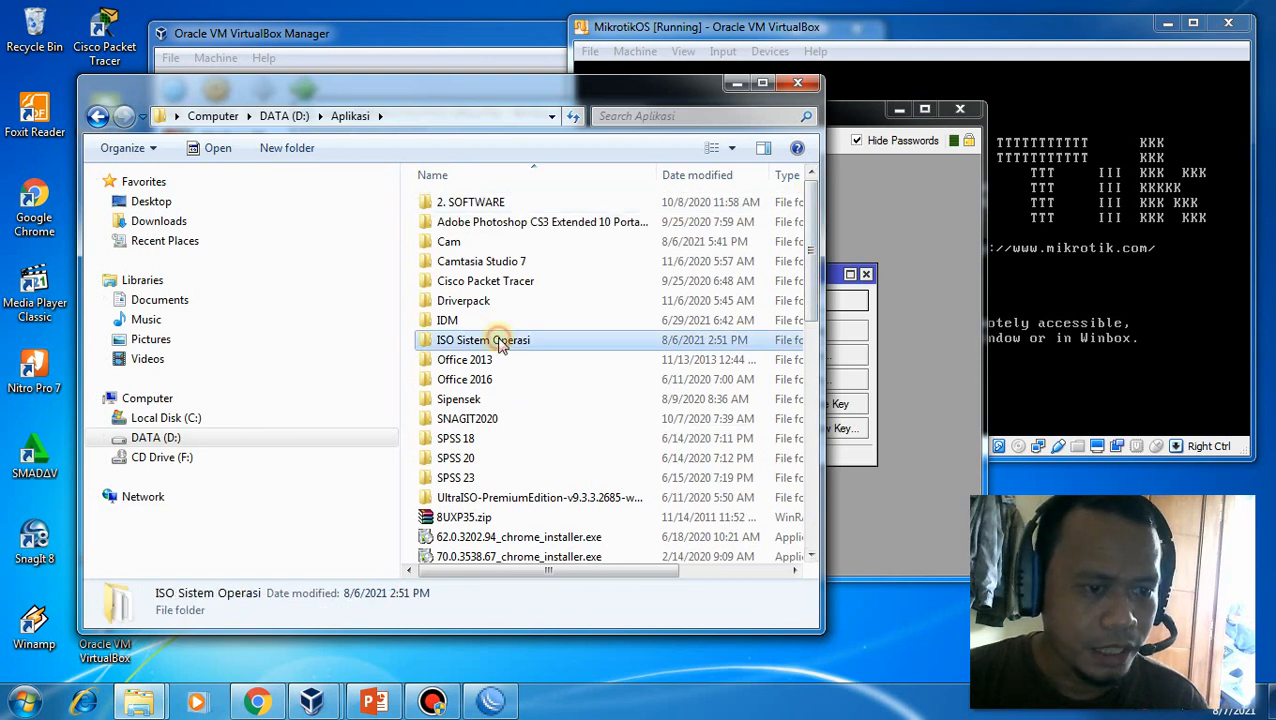
double_click(500, 340)
double_click(468, 203)
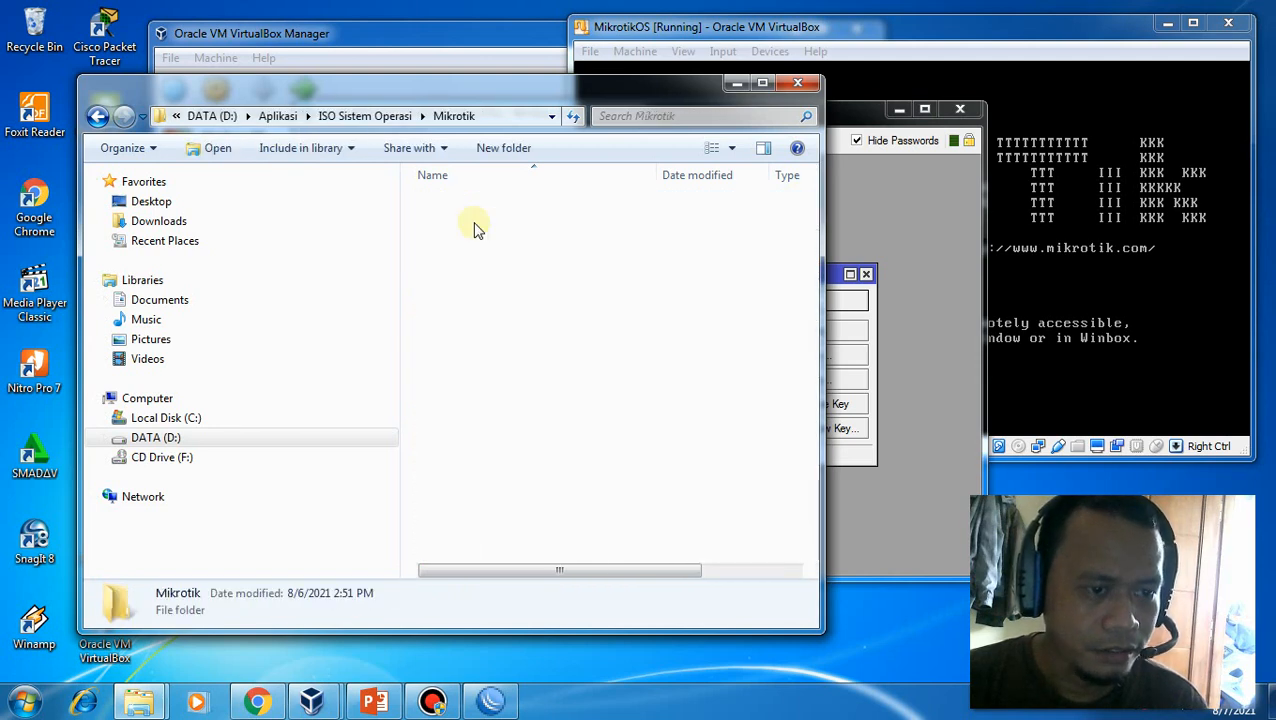
double_click(478, 227)
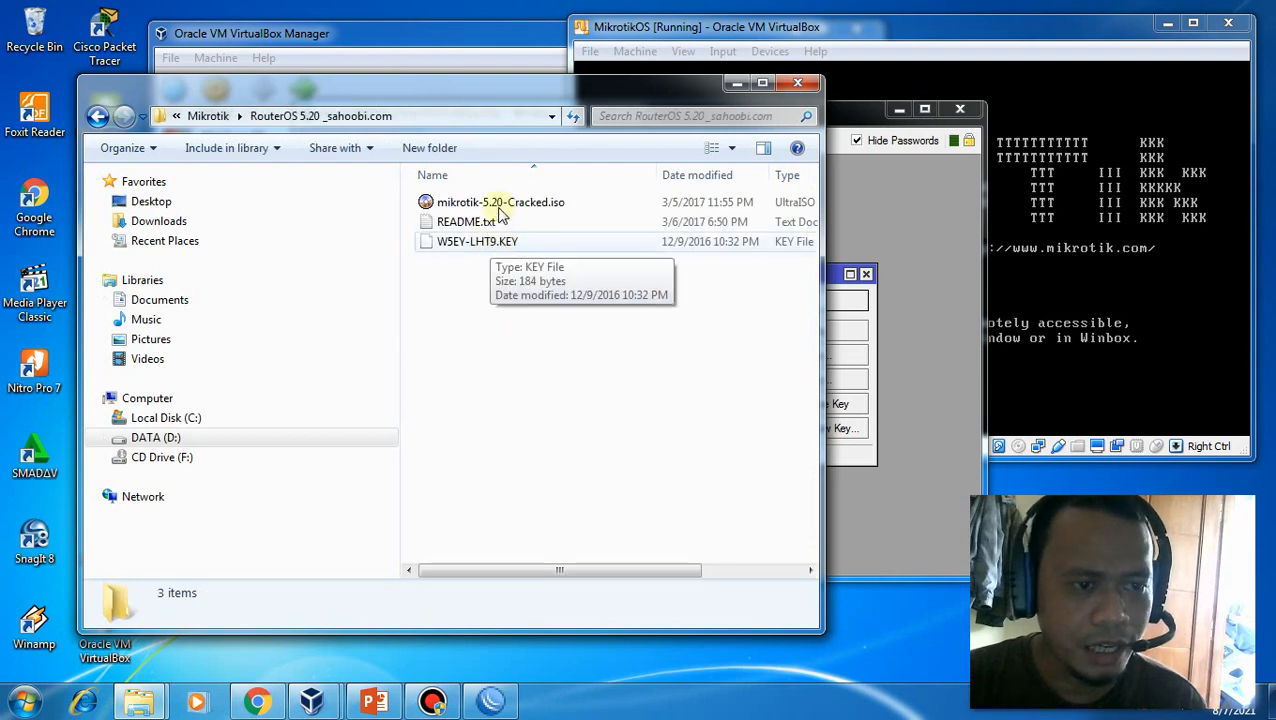
drag(490, 100, 405, 119)
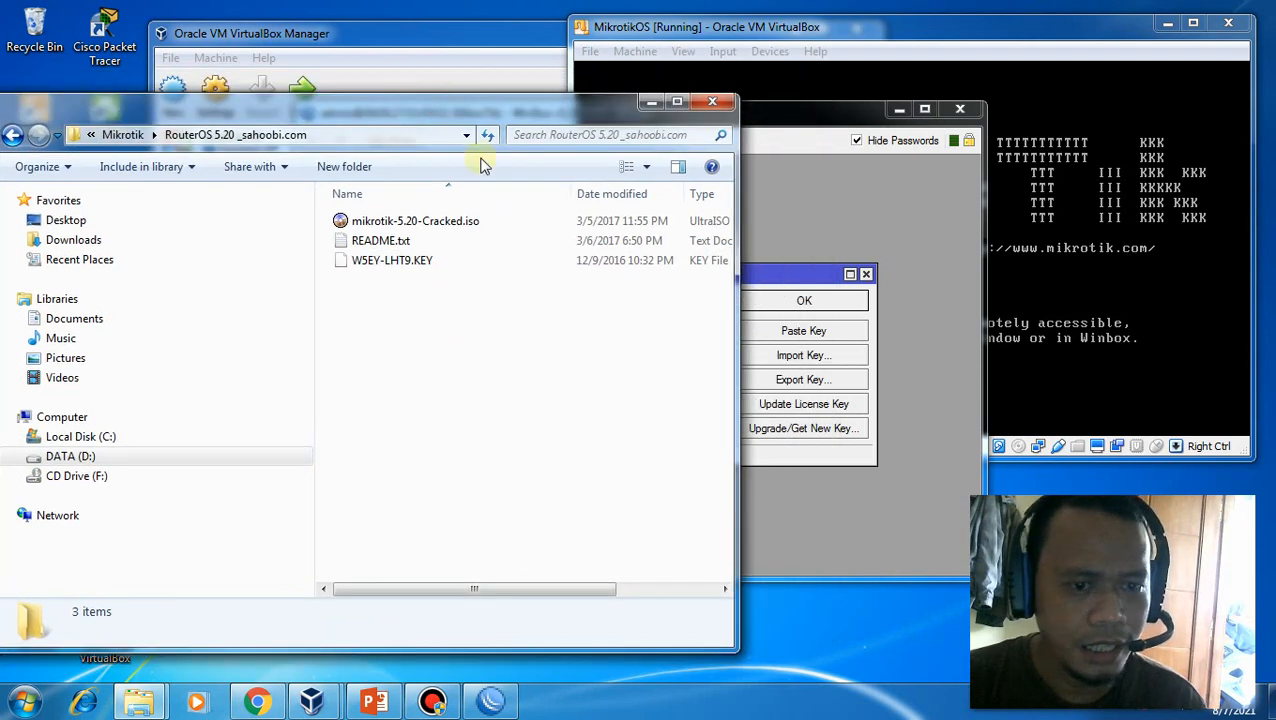
click(757, 109)
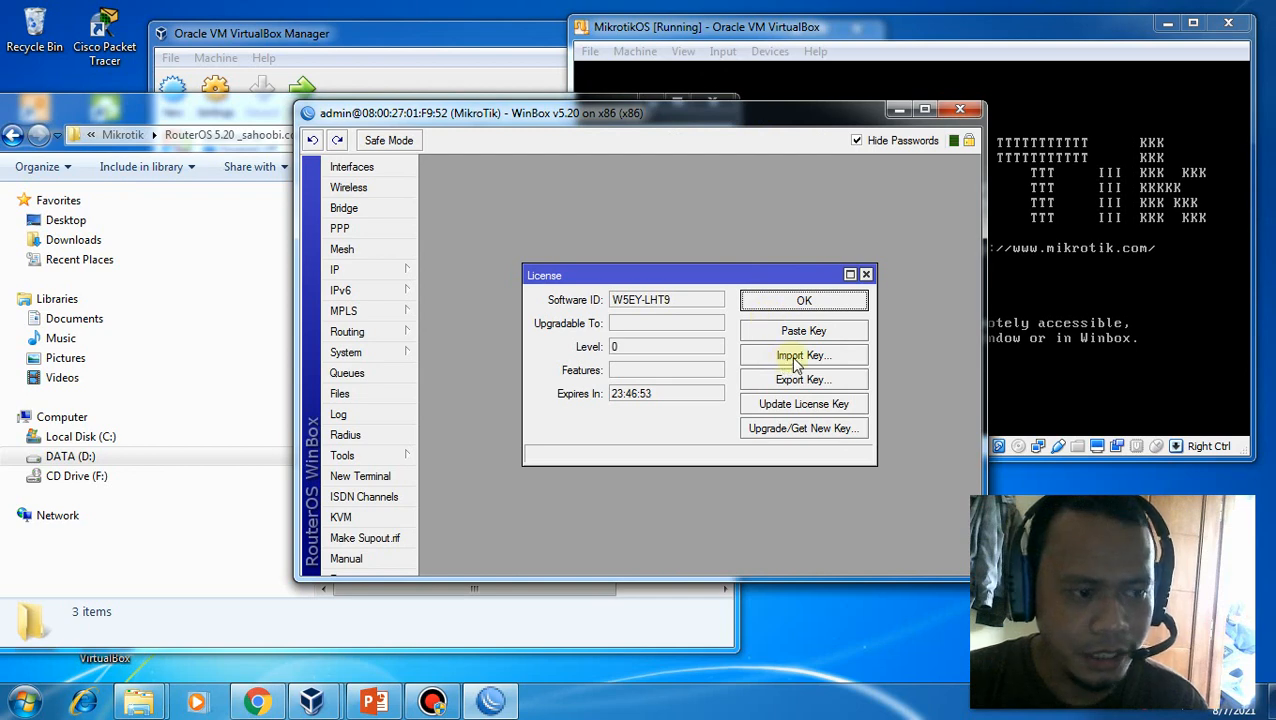
Import W5EY-LHT9.KEY through Import Key and answer Yes to rebooting the router
click(791, 366)
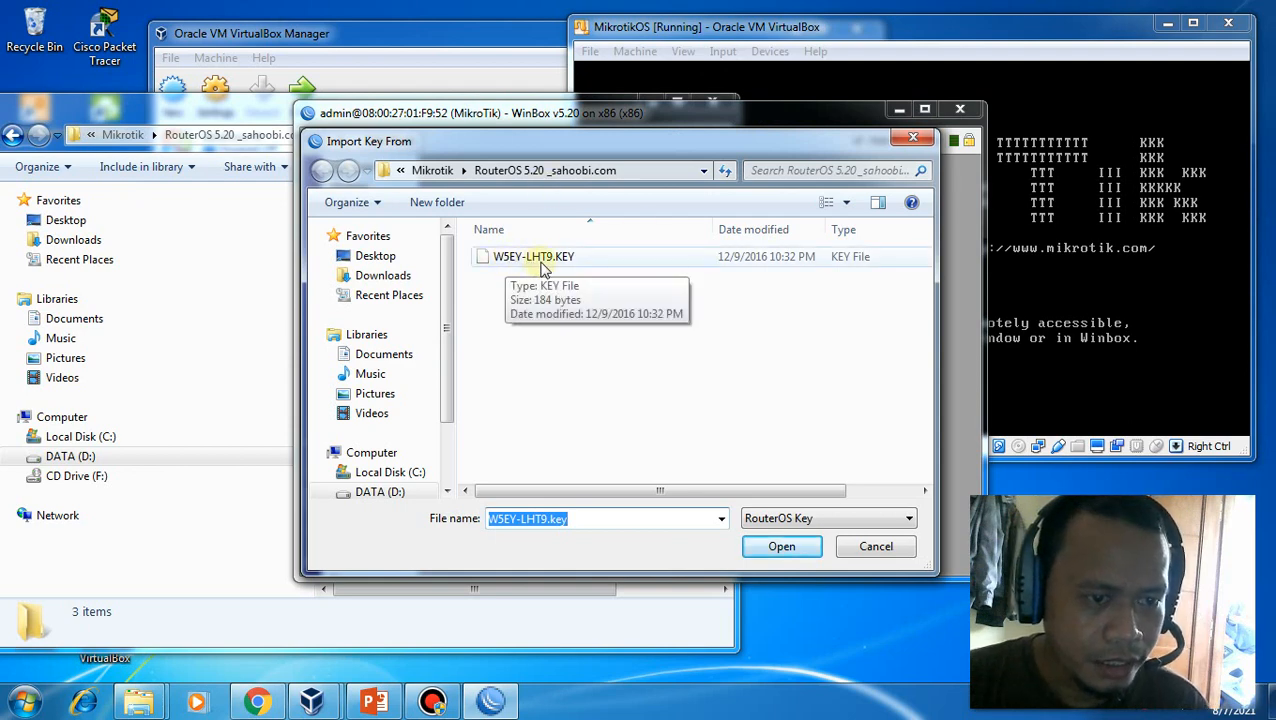
click(558, 258)
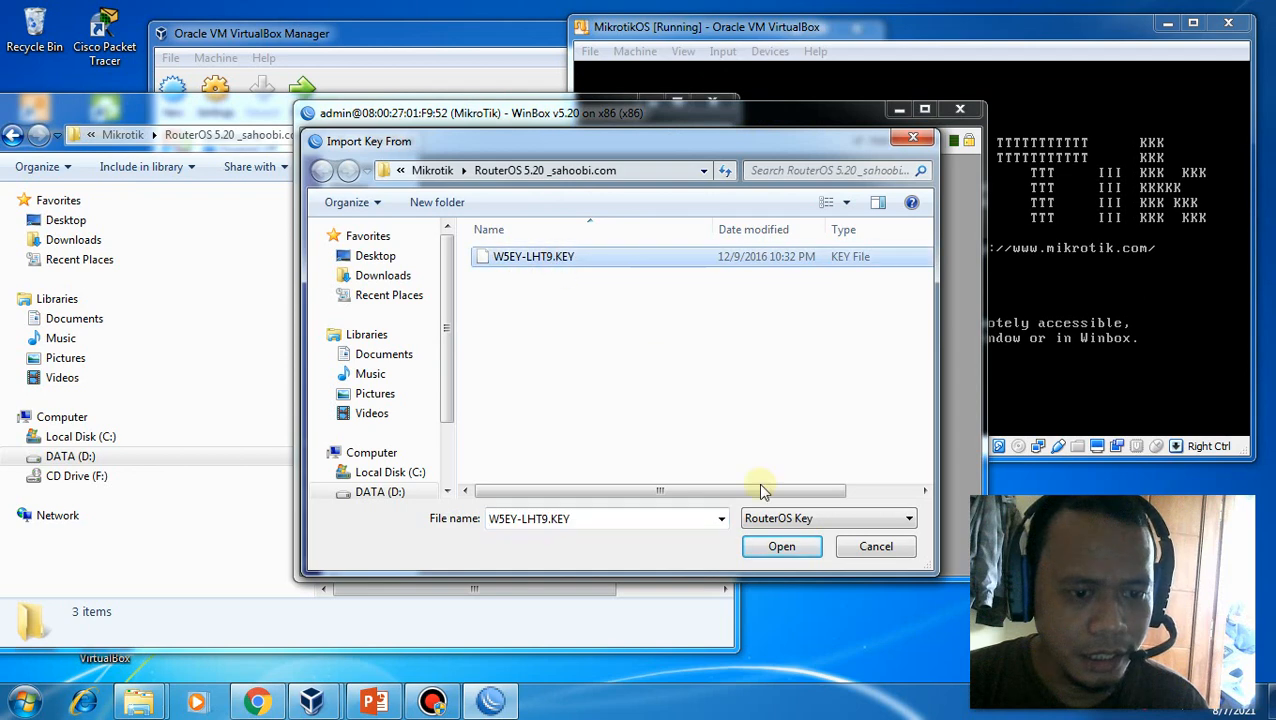
click(781, 550)
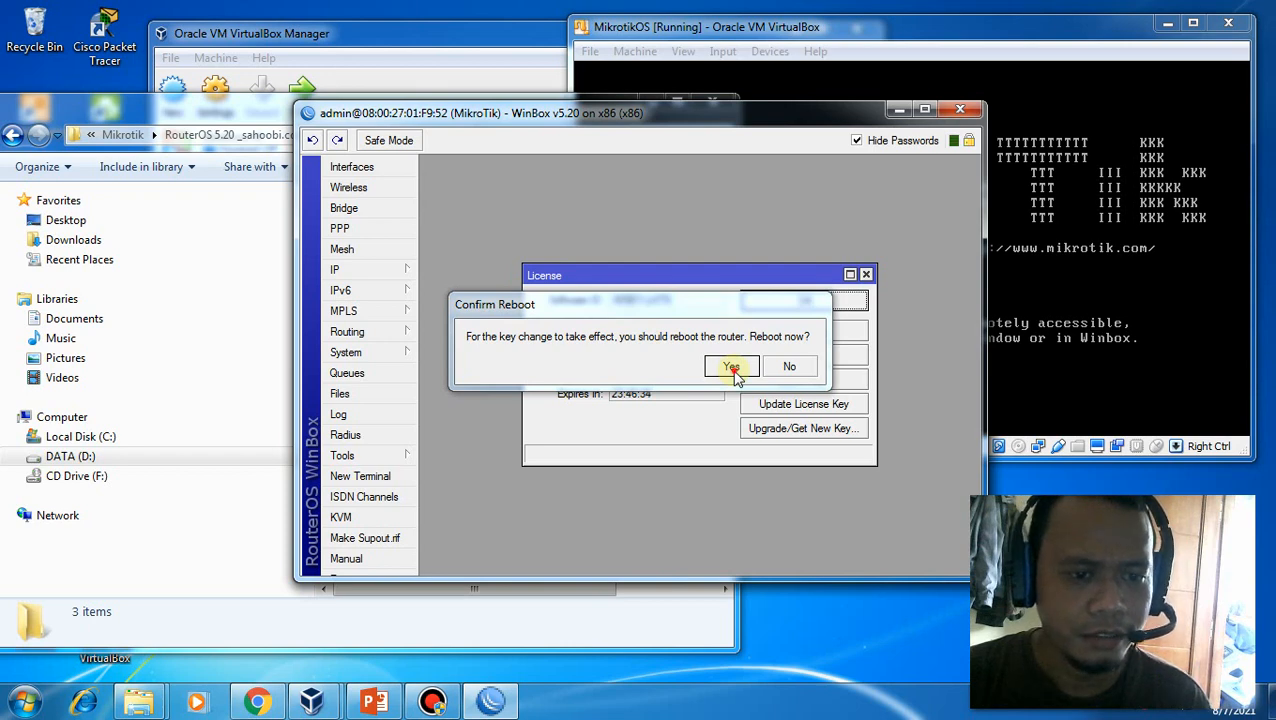
click(732, 367)
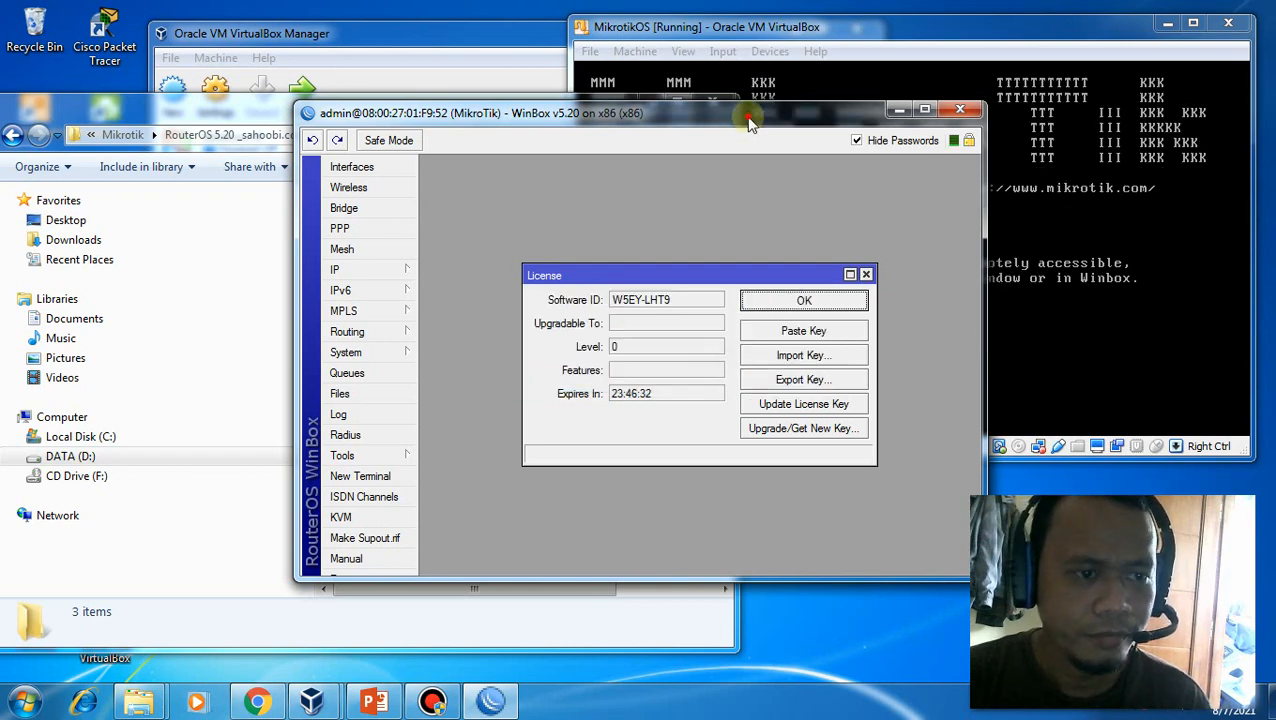
drag(750, 128, 501, 125)
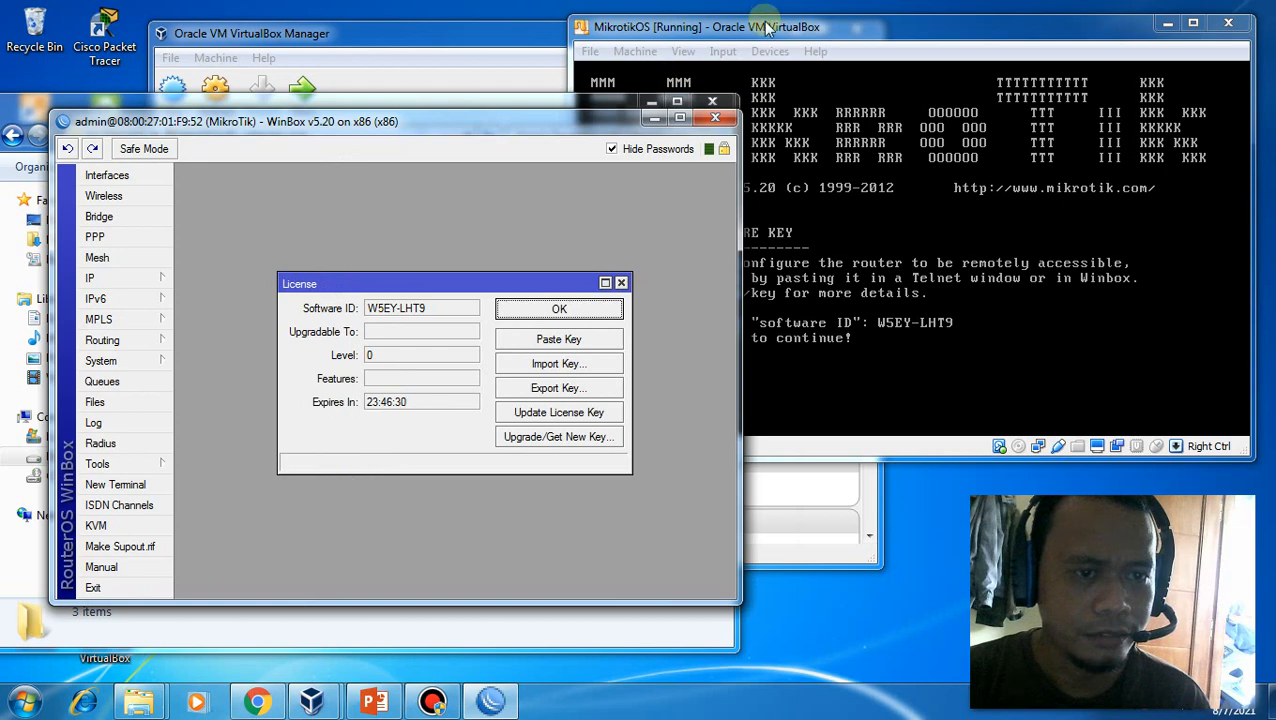
Log in to the rebooted MikrotikOS console as admin with an empty password
click(772, 32)
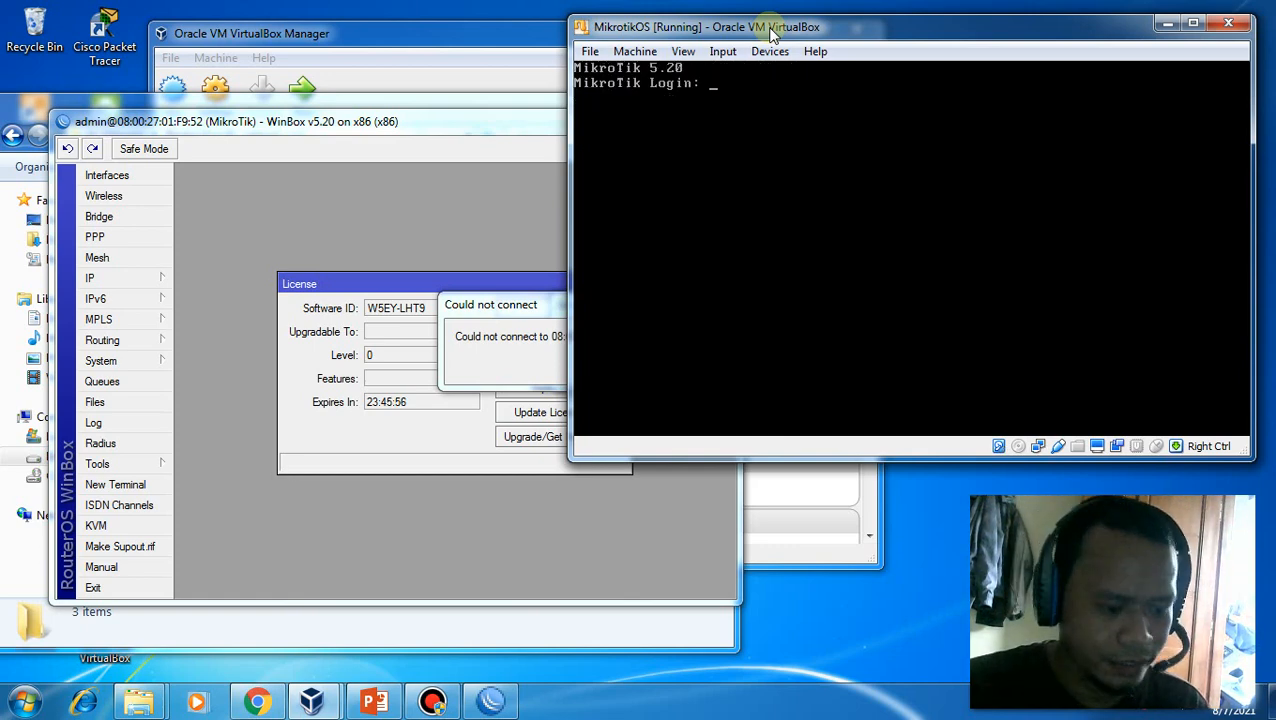
text(admin)
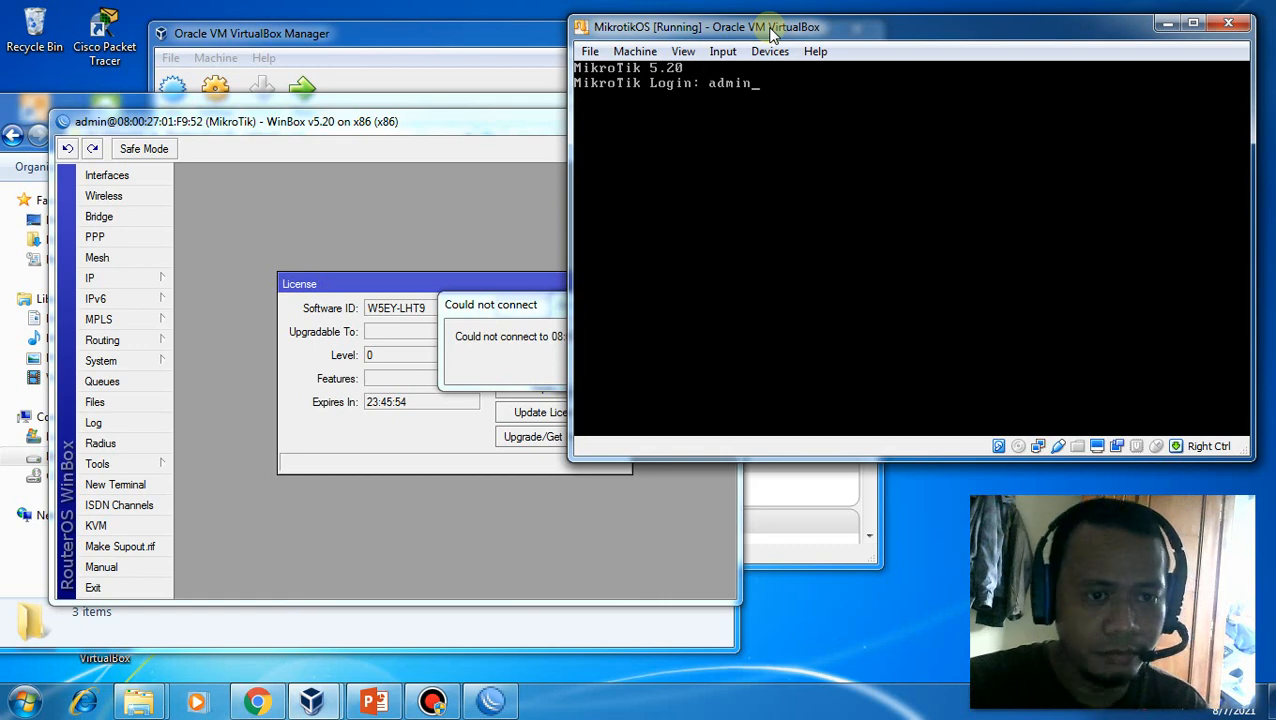
key(Return)
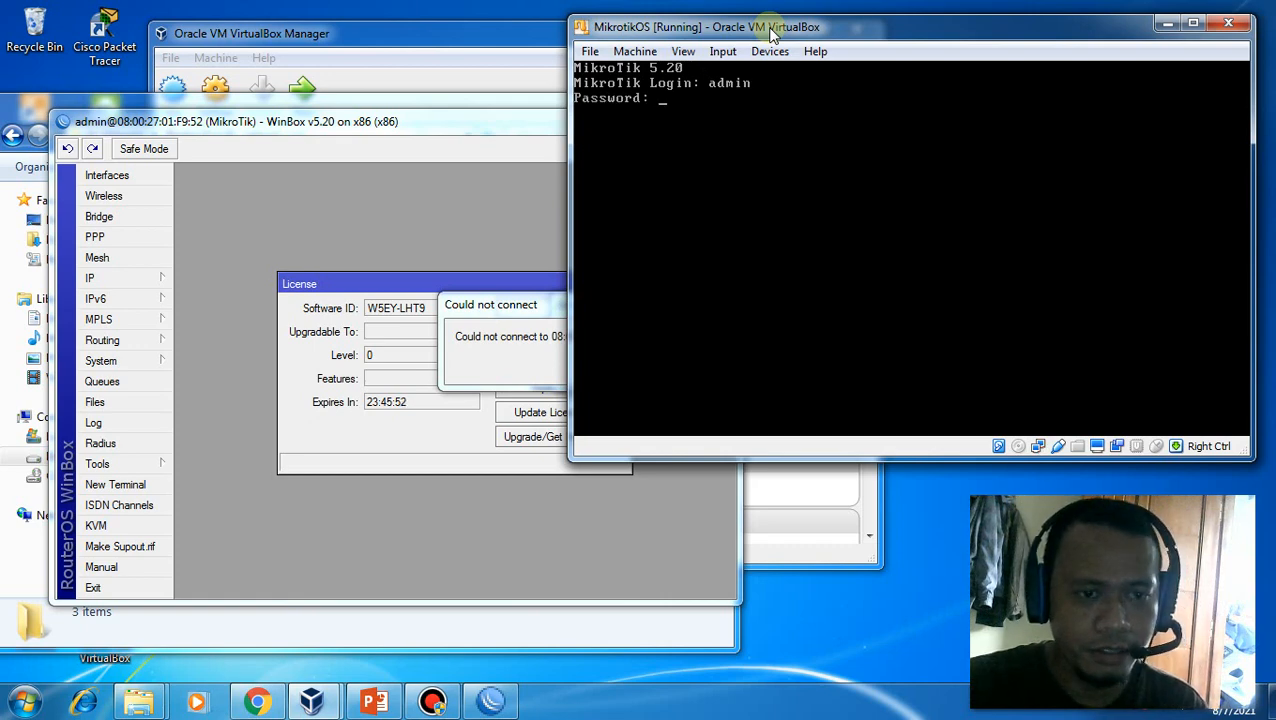
key(Return)
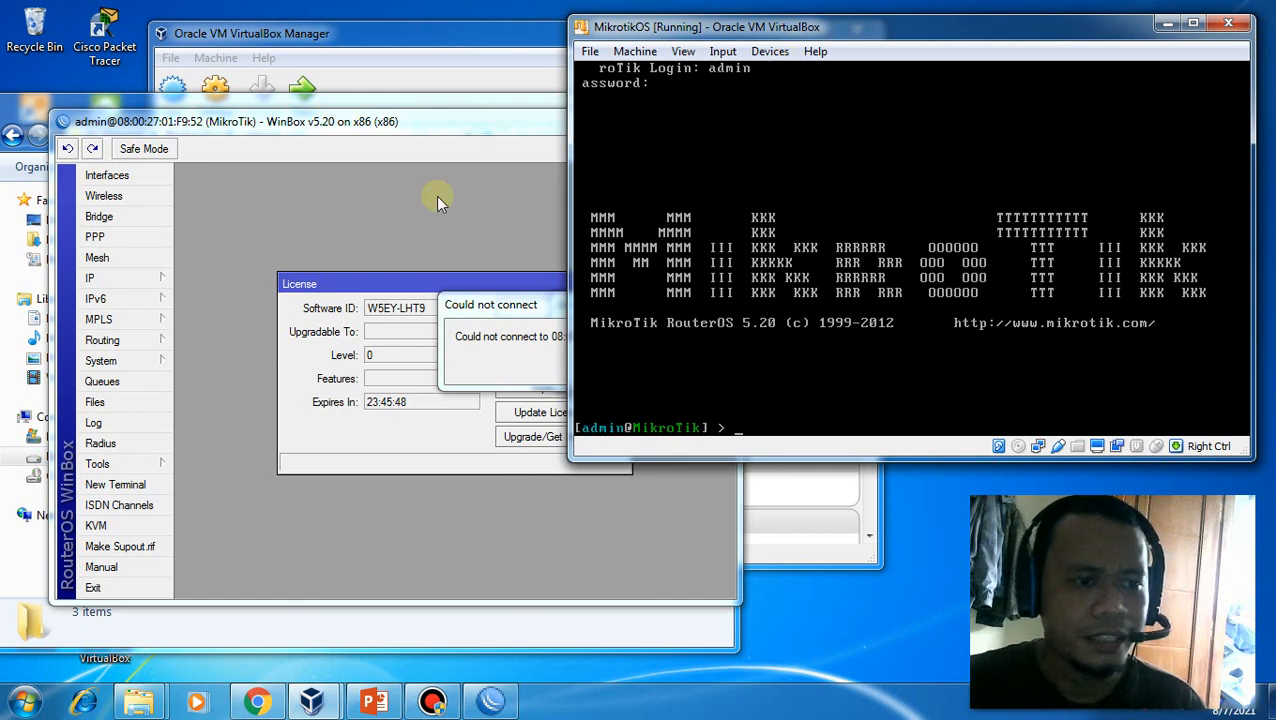
click(404, 123)
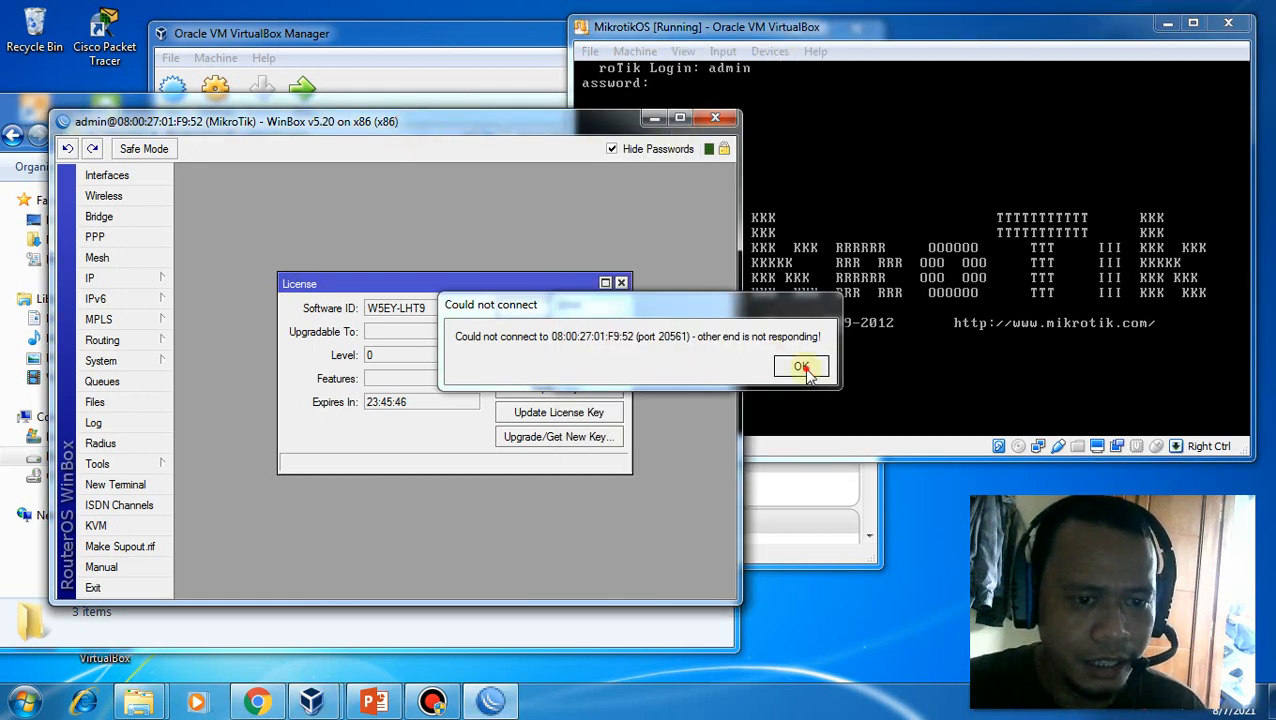
Dismiss the lost-connection error and relaunch winbox-2.2.18.exe from the Aplikasi folder
click(803, 368)
click(447, 108)
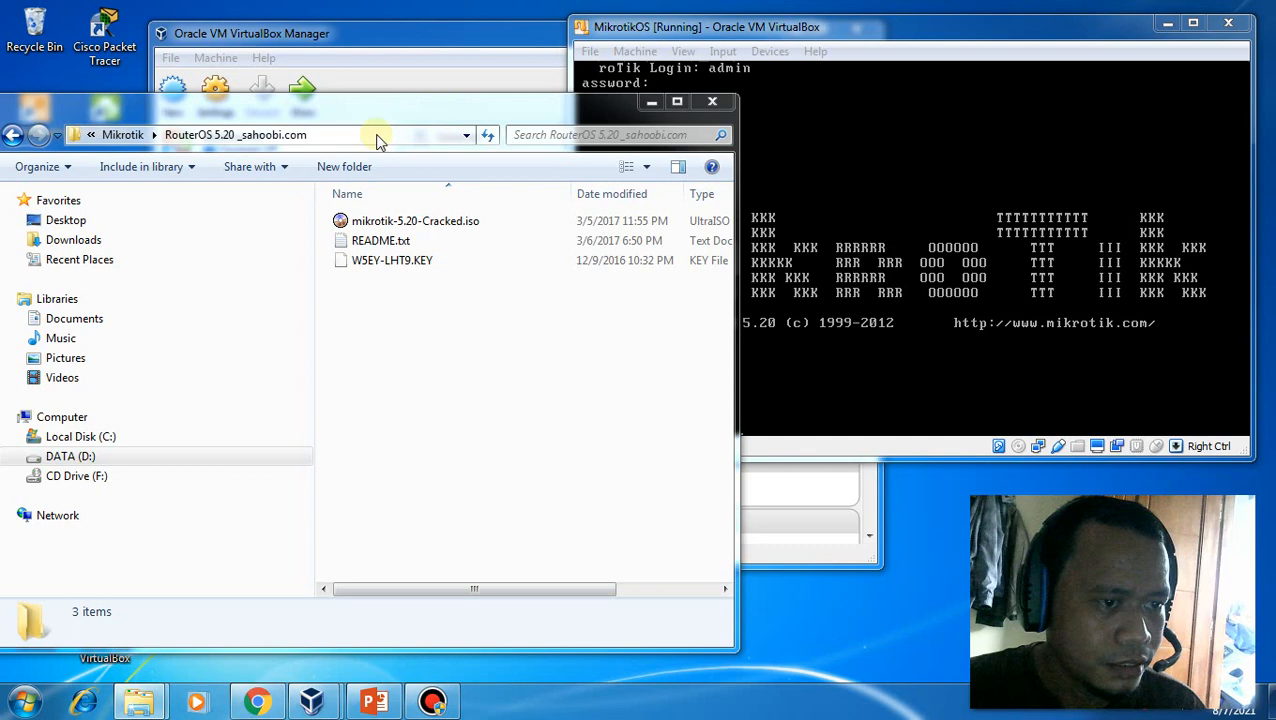
click(122, 136)
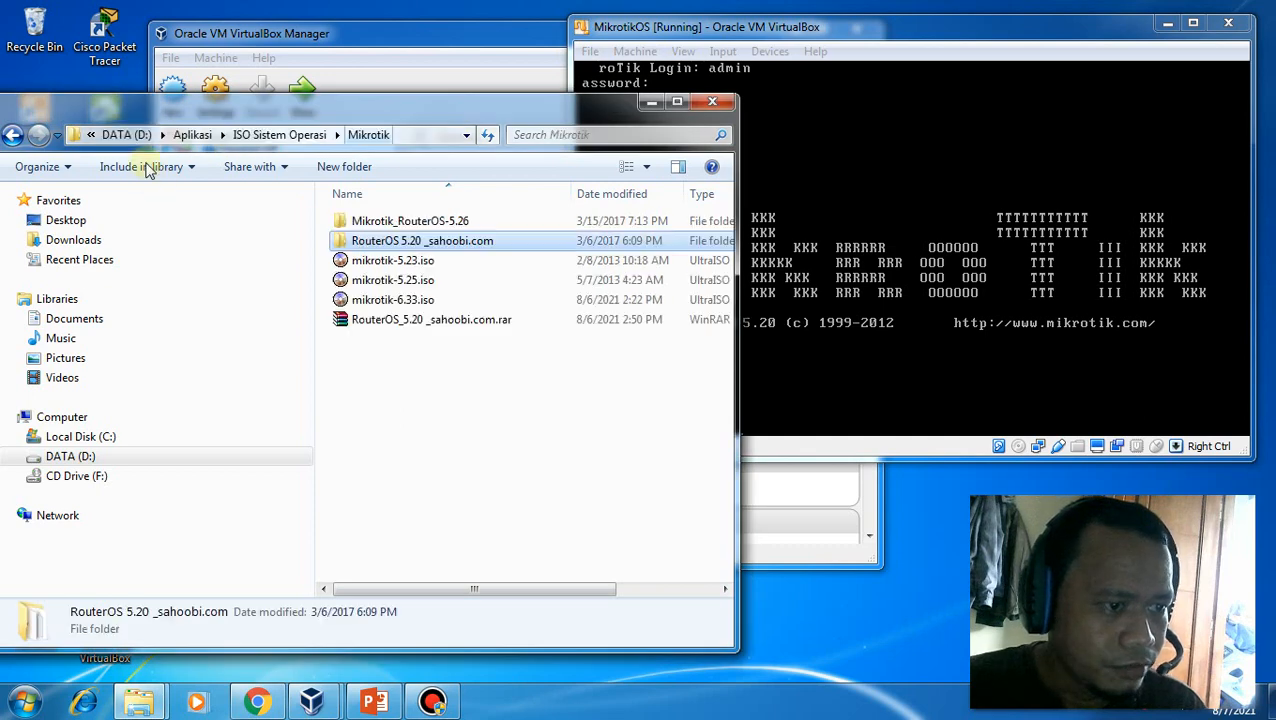
click(196, 134)
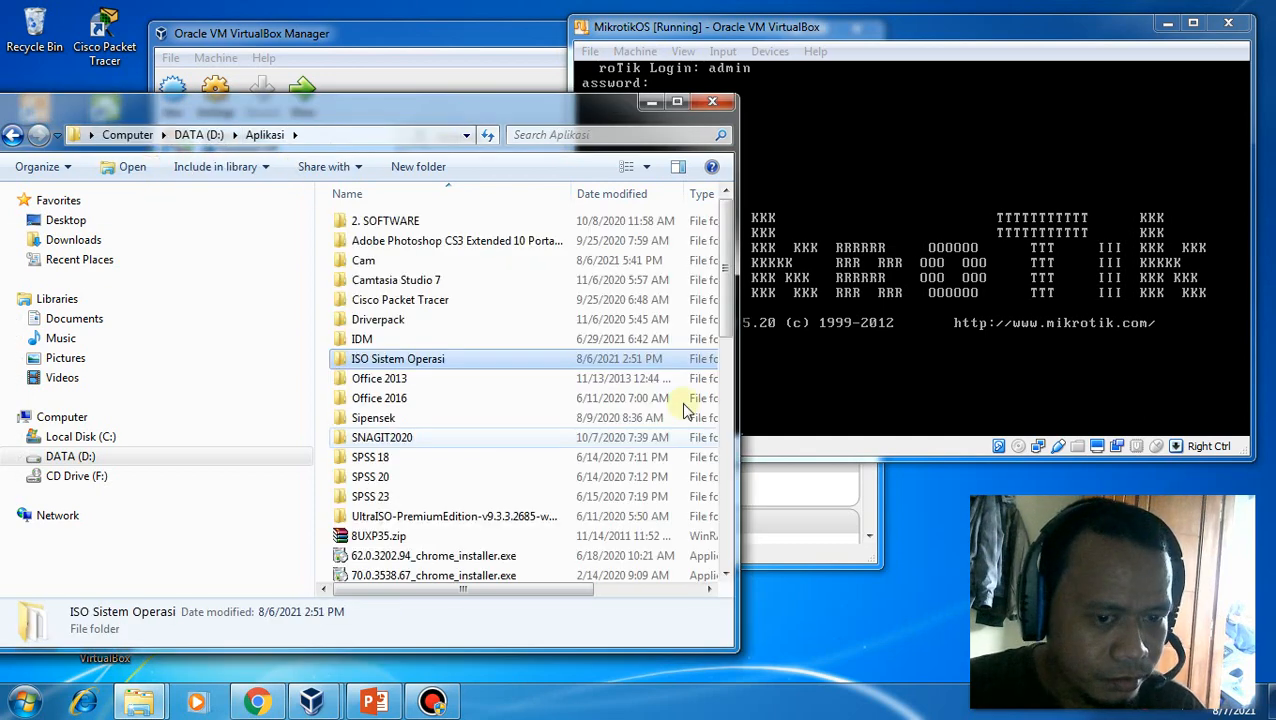
scroll(720, 400, down, 10)
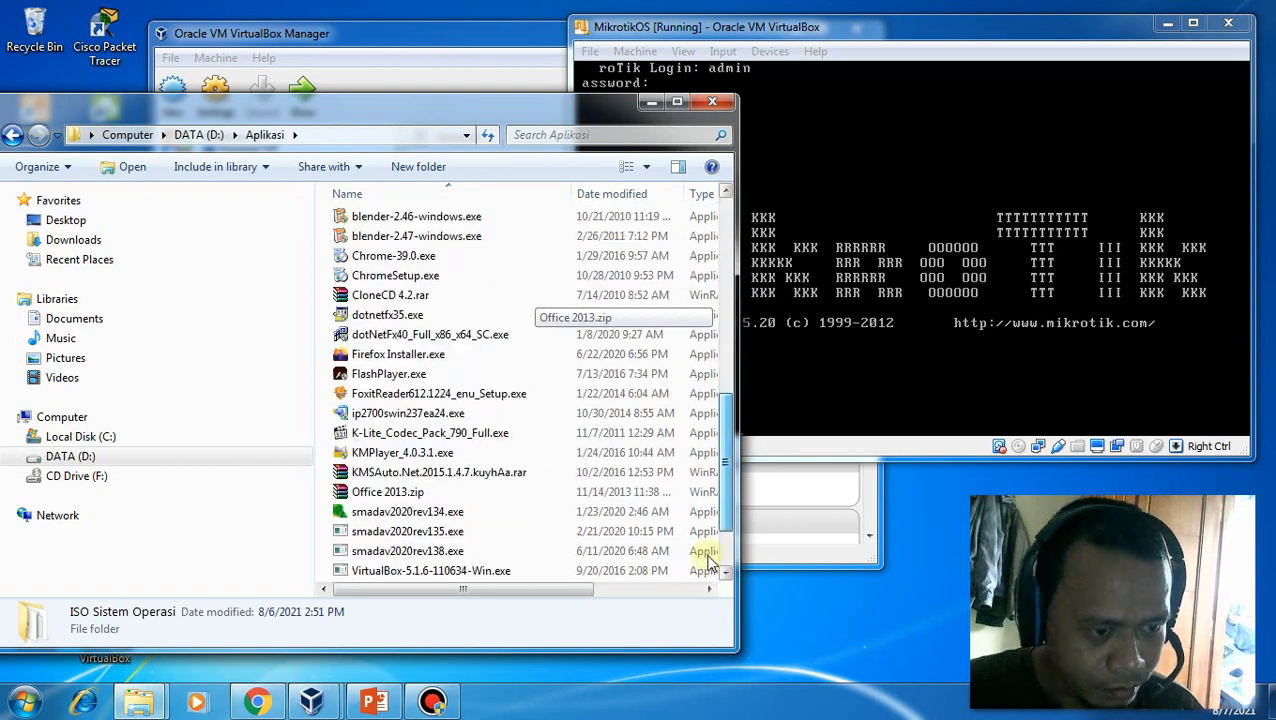
scroll(708, 562, down, 2)
click(373, 476)
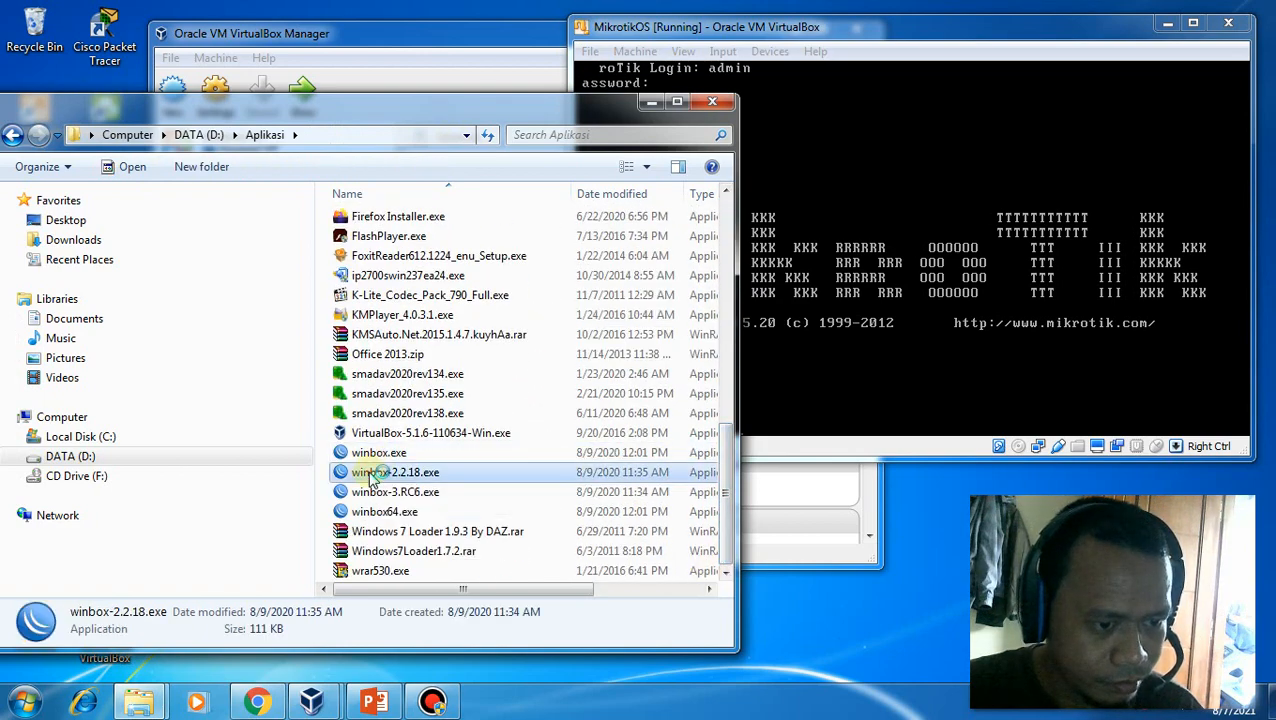
double_click(373, 476)
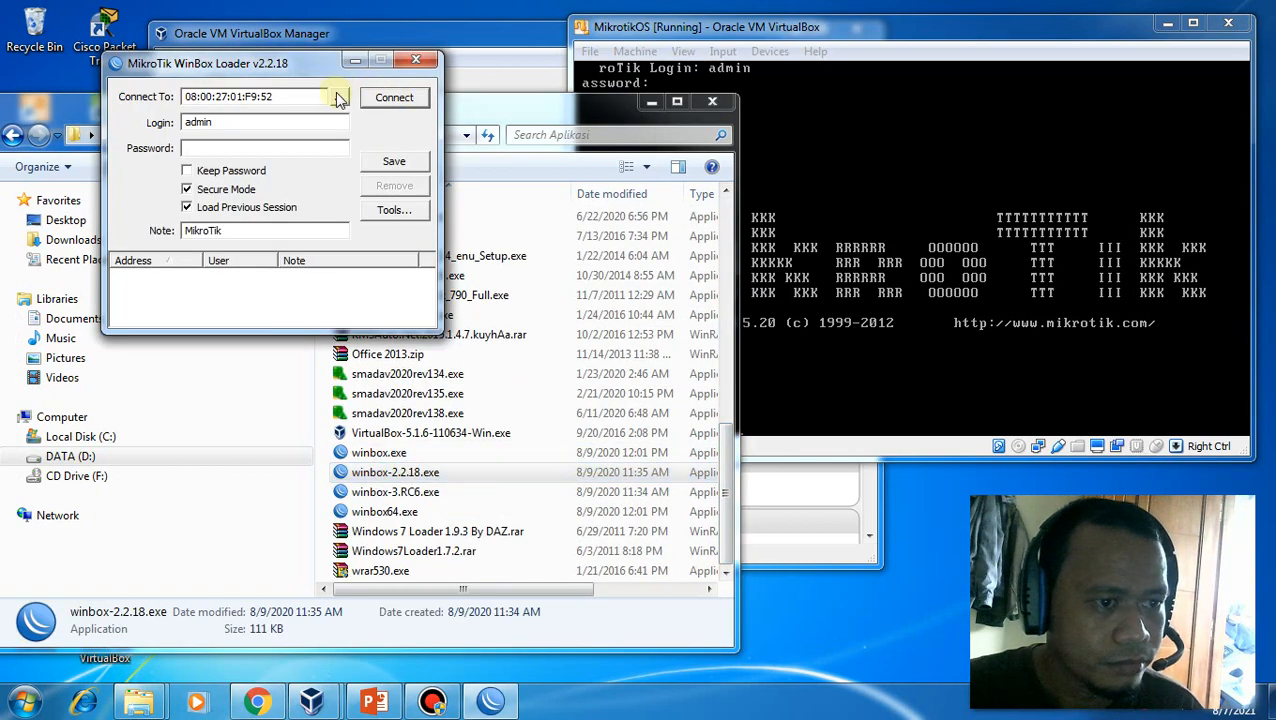
Select router 08:00:27:01:F9:52 from the discovered list and connect
click(338, 96)
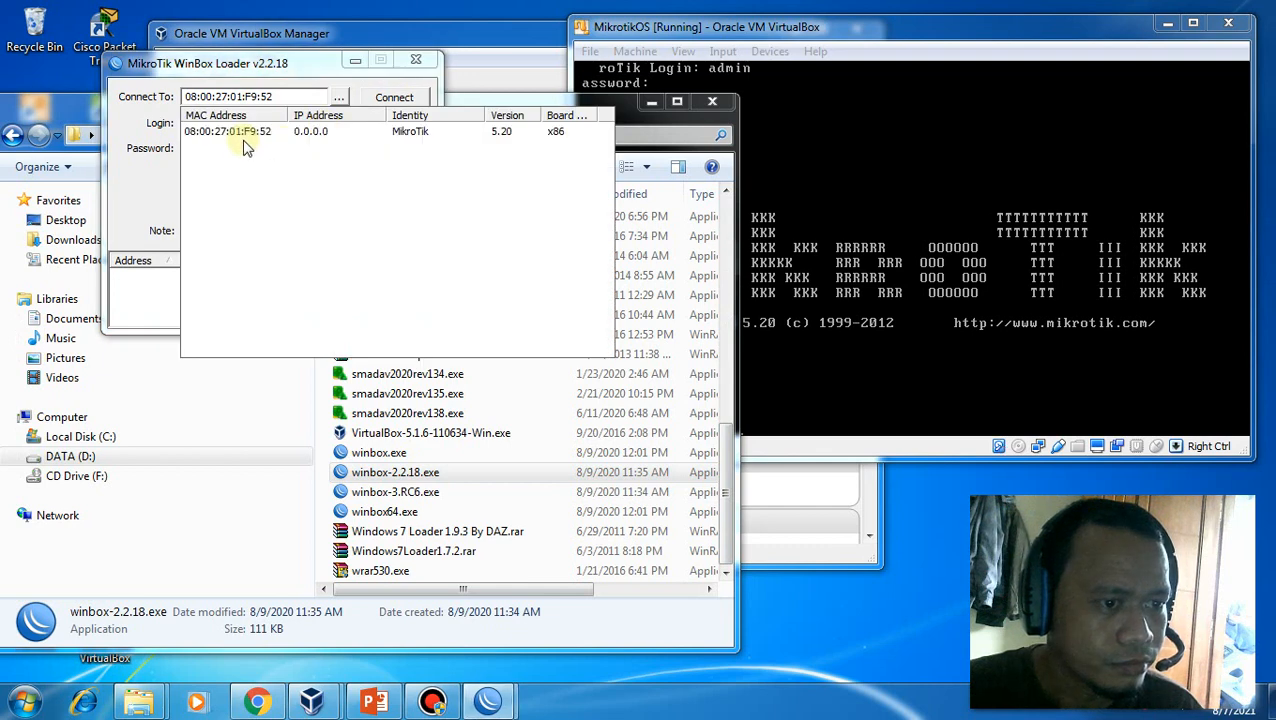
click(245, 135)
click(401, 100)
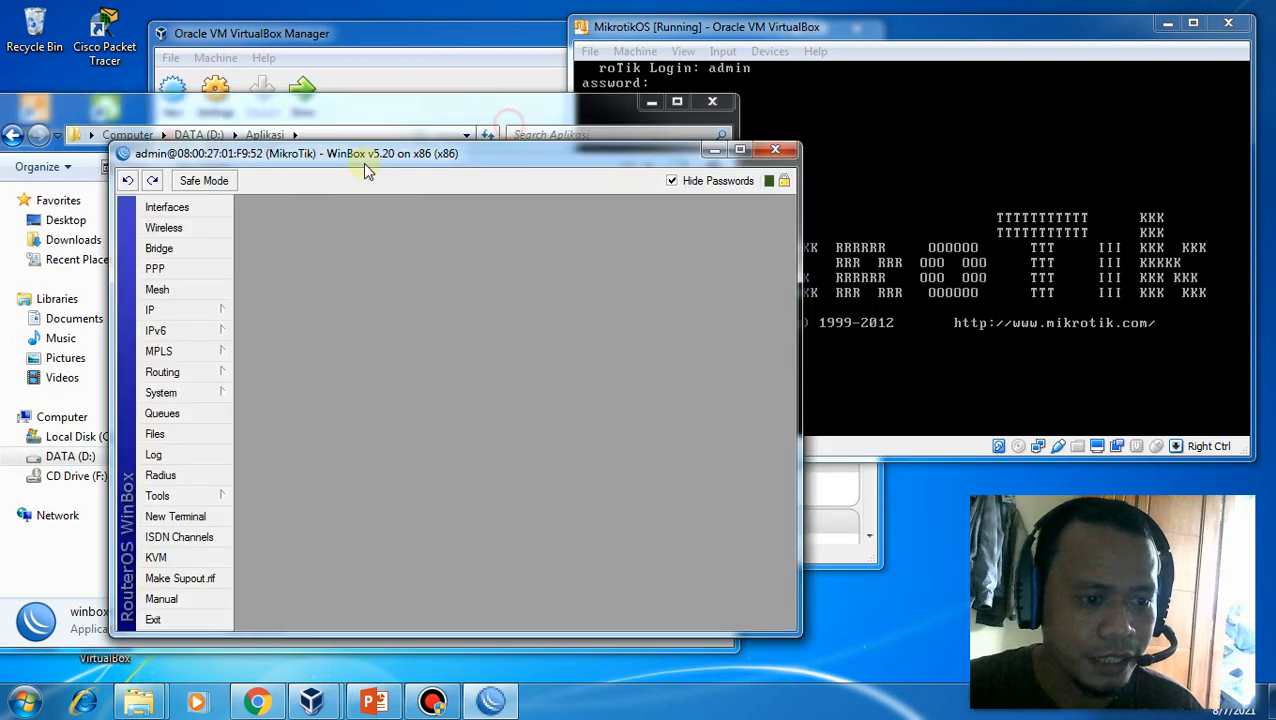
Shift WinBox slightly left and bring the MikrotikOS console at the admin prompt to the front
drag(364, 164, 319, 163)
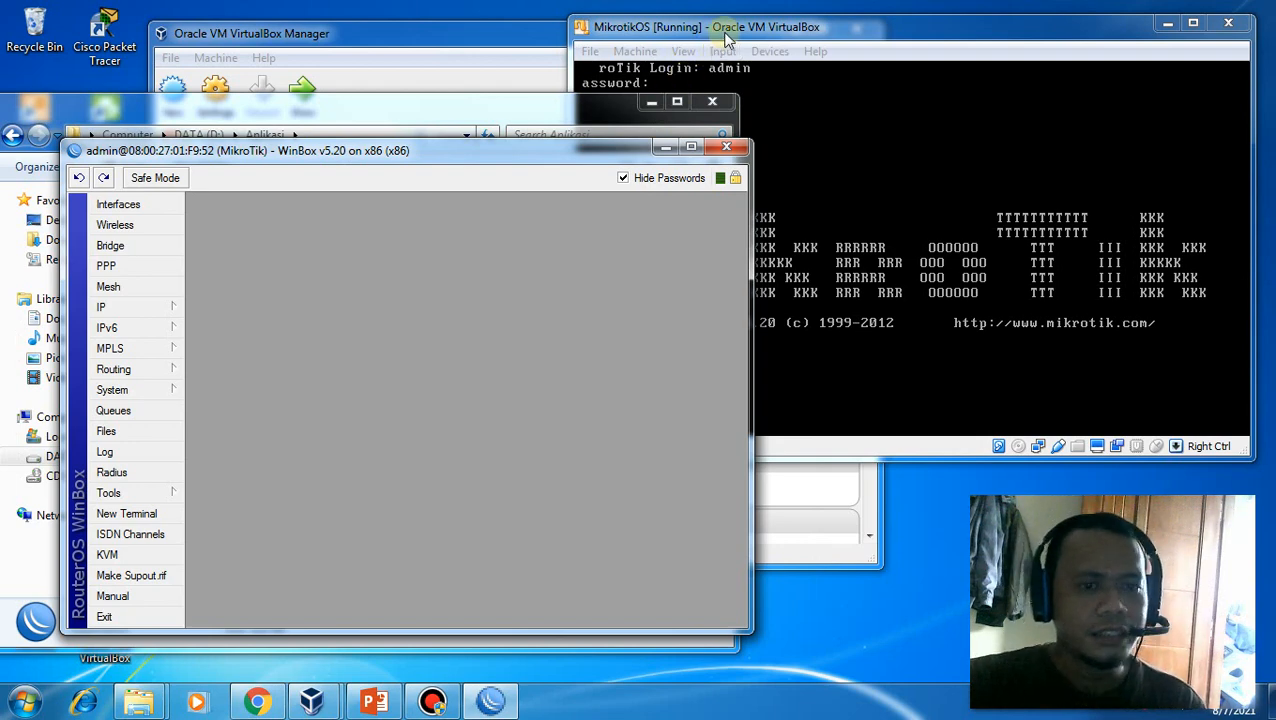
click(726, 38)
click(770, 420)
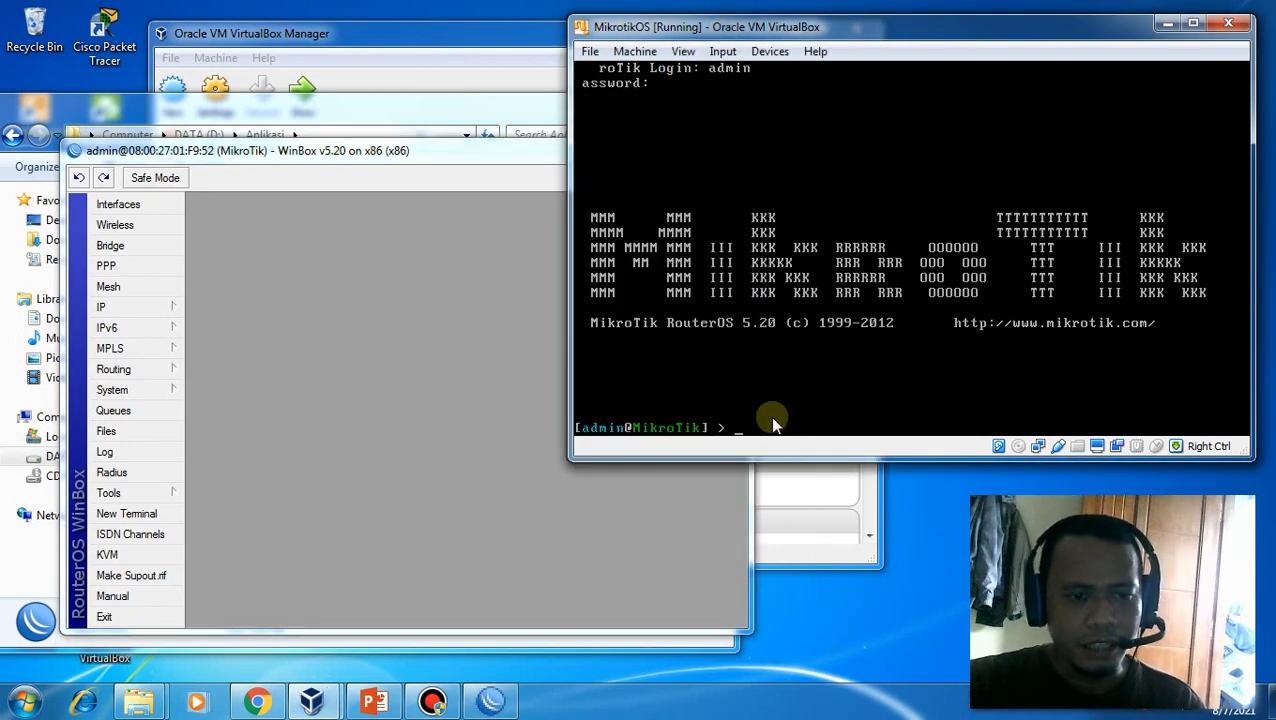